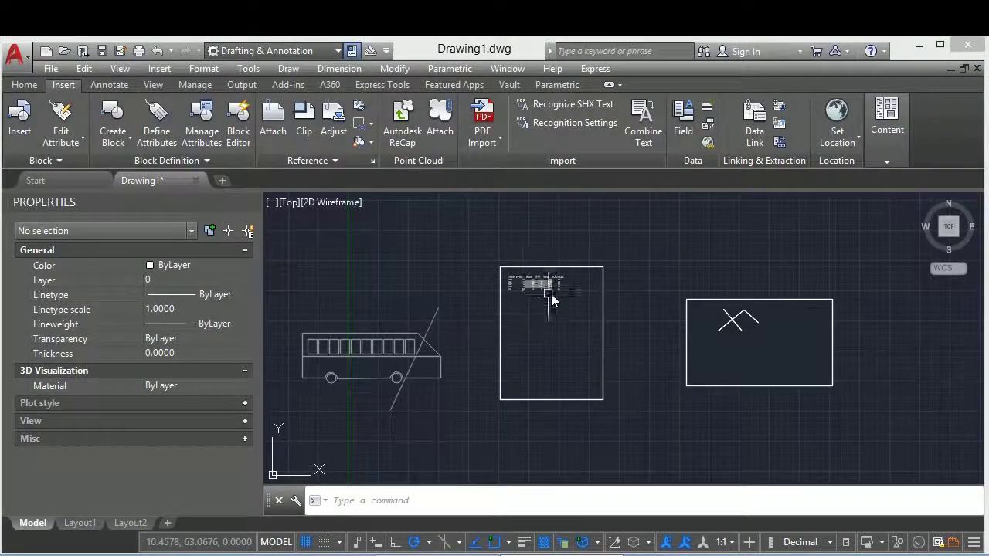
Browse the Insert menu's options for inserting content, then dismiss the list
click(164, 70)
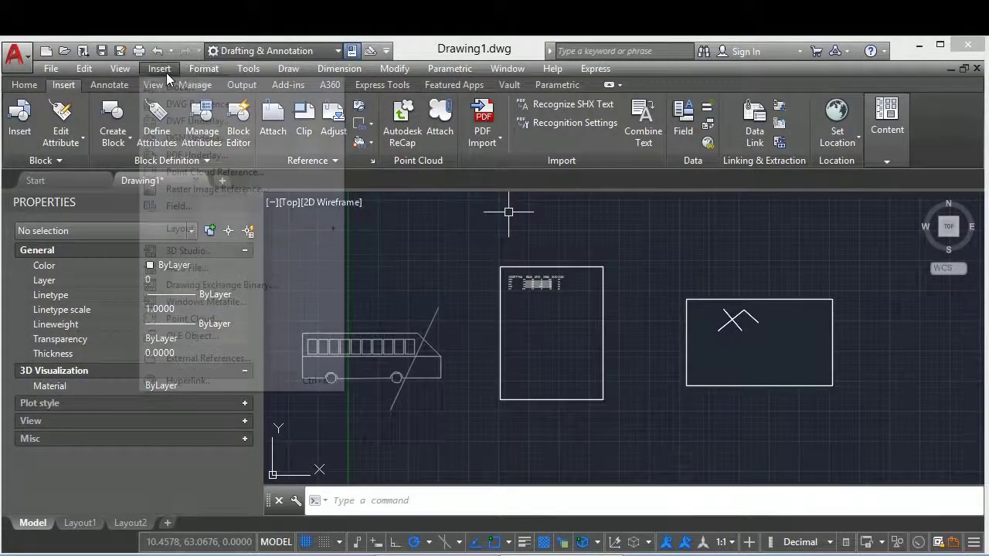
mouse_move(159, 69)
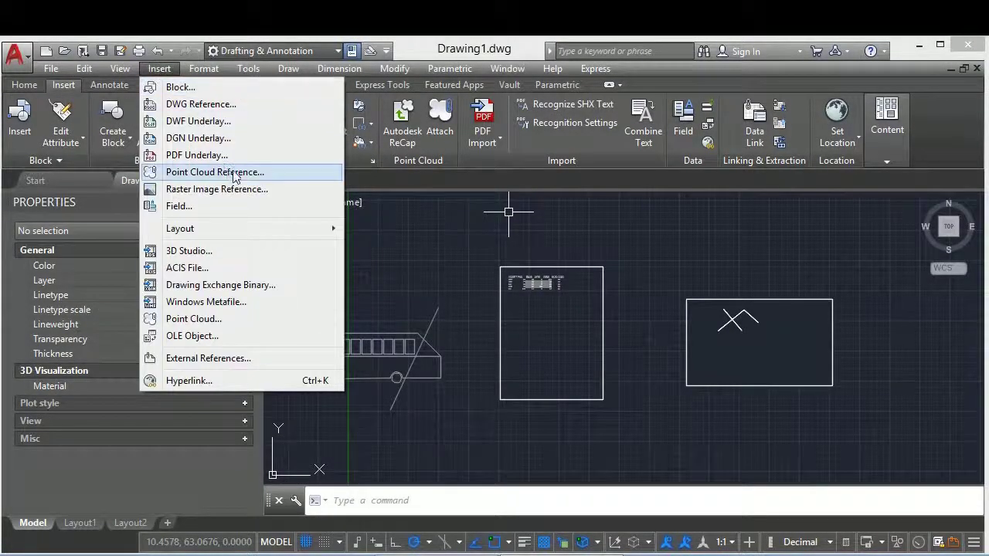
click(436, 255)
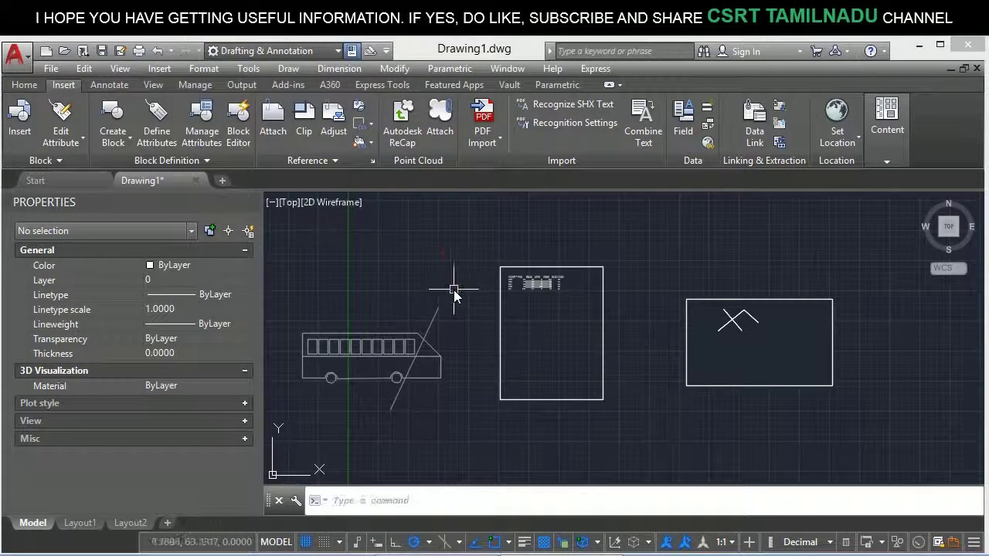
click(453, 290)
Crossing-select the bus external reference, then clear the selection
click(373, 409)
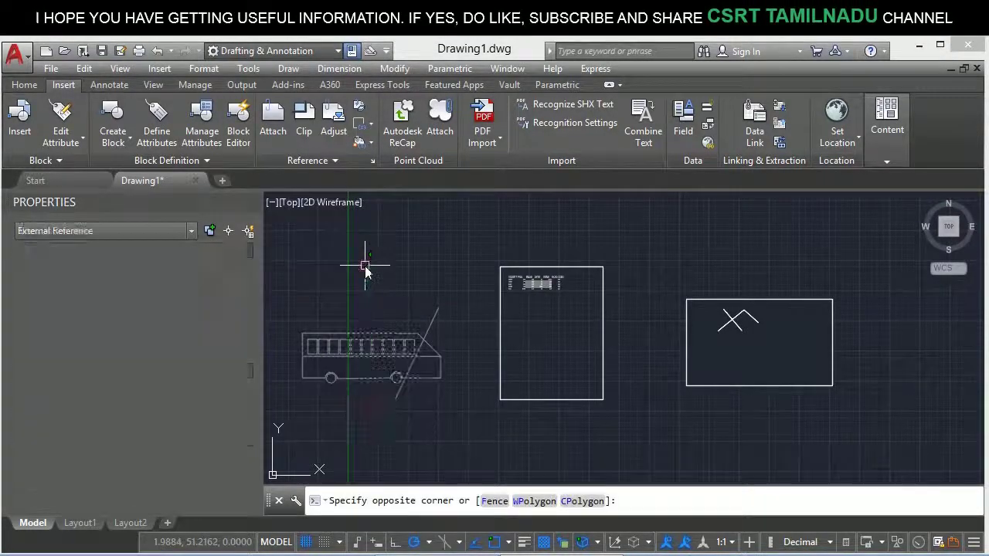
click(364, 265)
key(Escape)
click(374, 402)
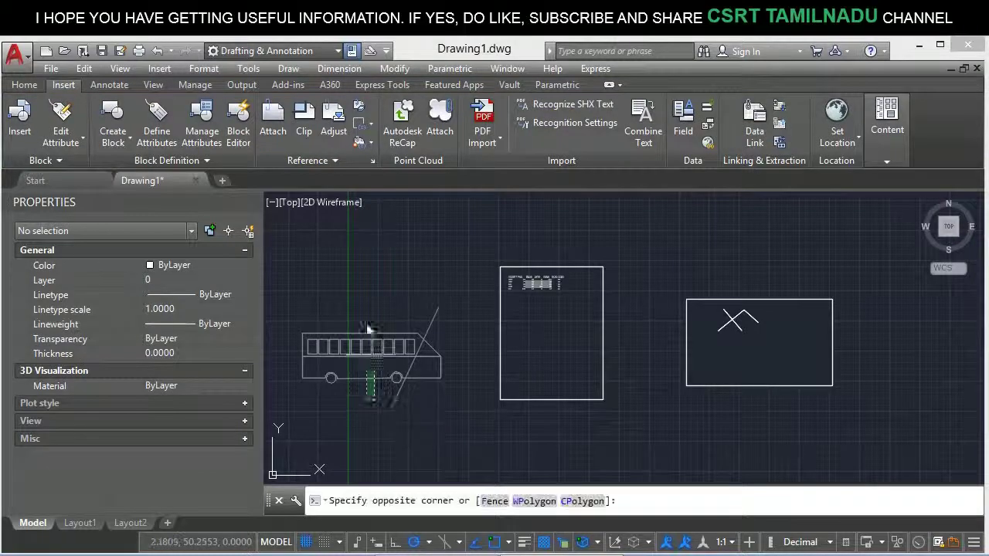
click(347, 230)
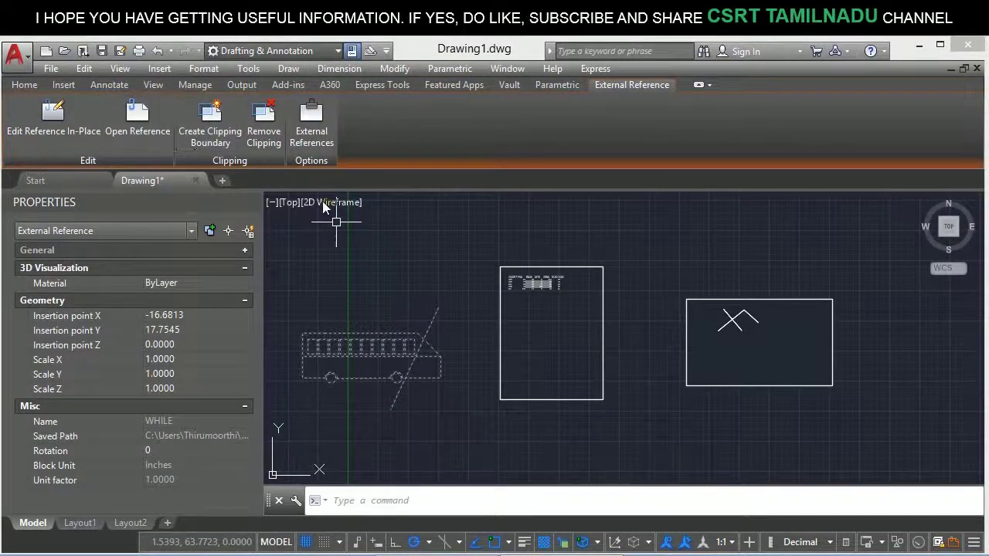
key(Escape)
Briefly select the PDF table underlay, then crossing-select the bus xref again
click(620, 322)
click(490, 214)
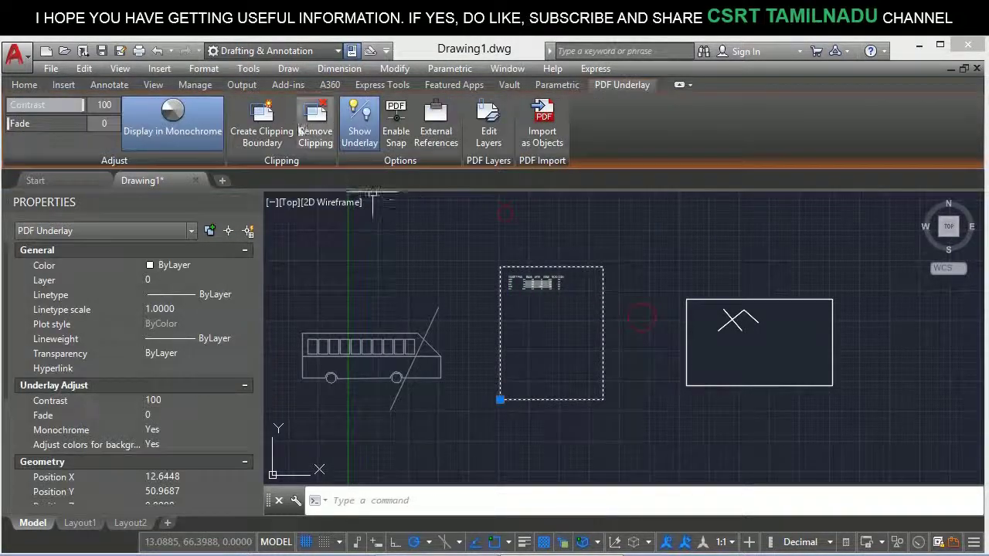
key(Escape)
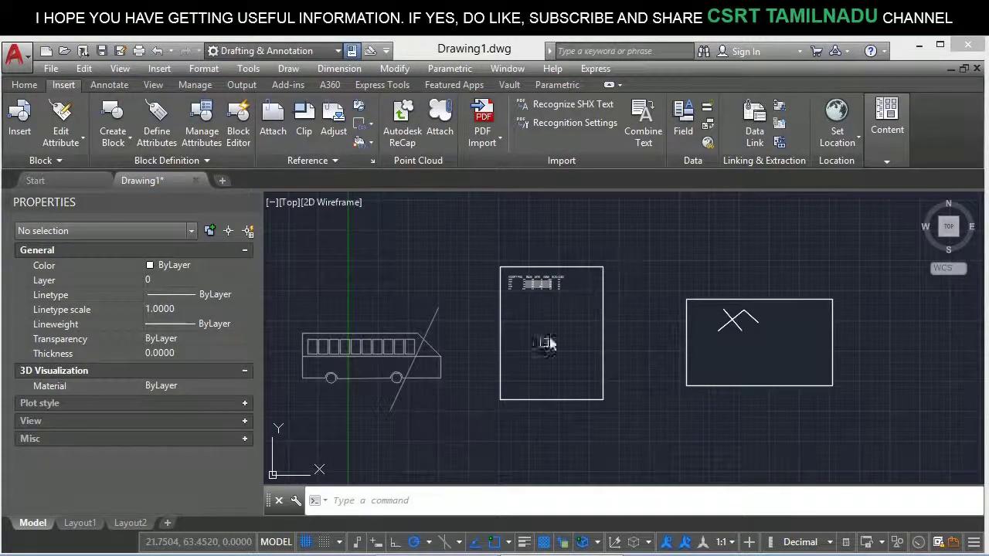
click(455, 408)
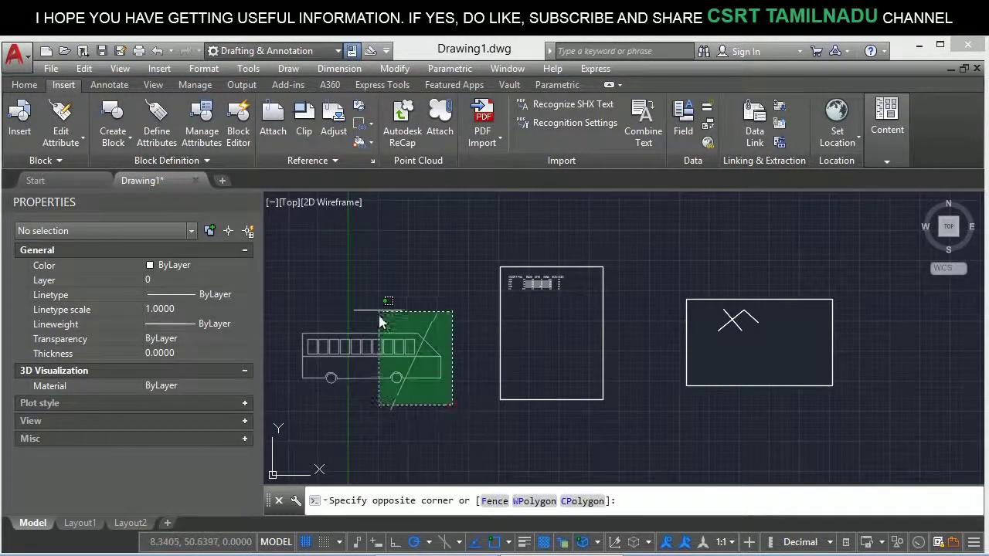
click(378, 306)
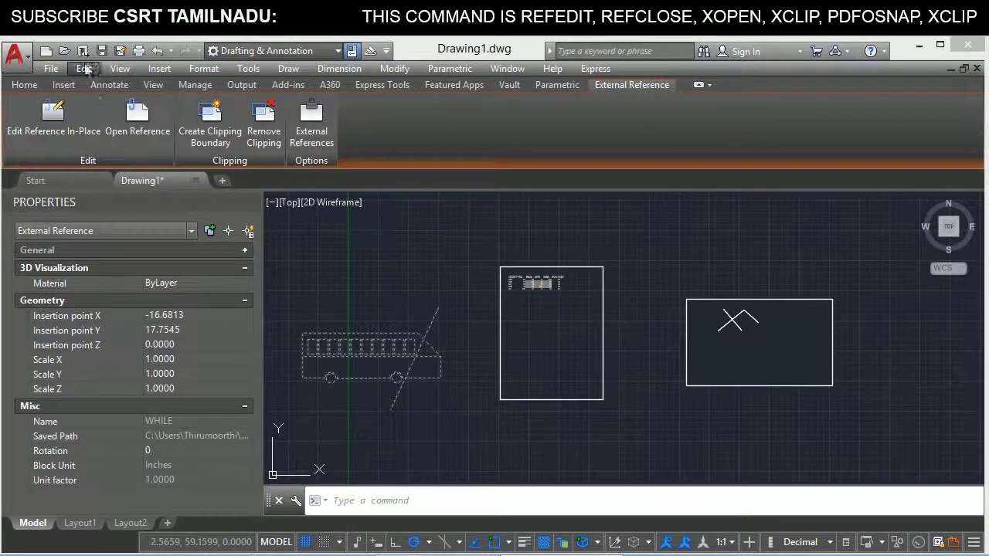
Edit the WHILE reference in place and set the diagonal line across the bus to Red
click(67, 117)
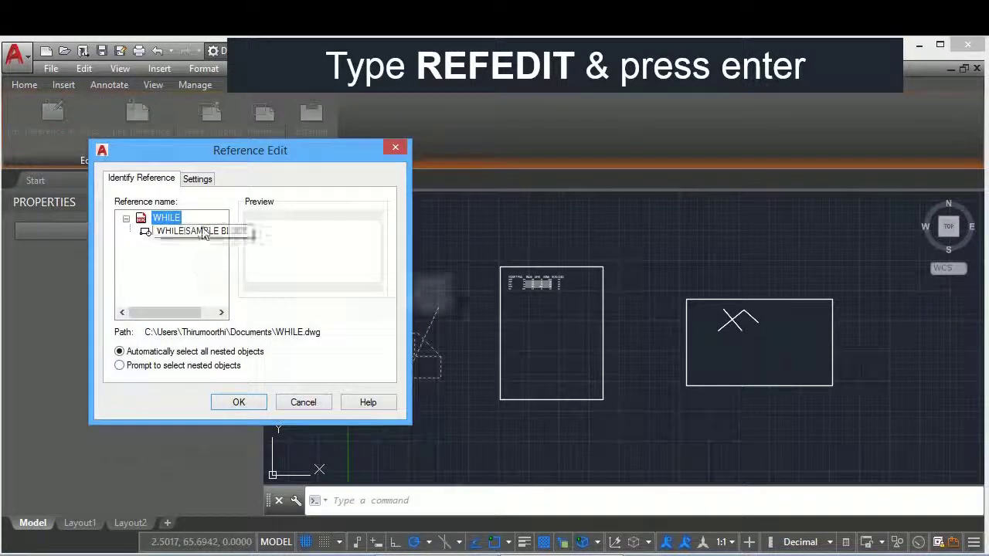
click(239, 403)
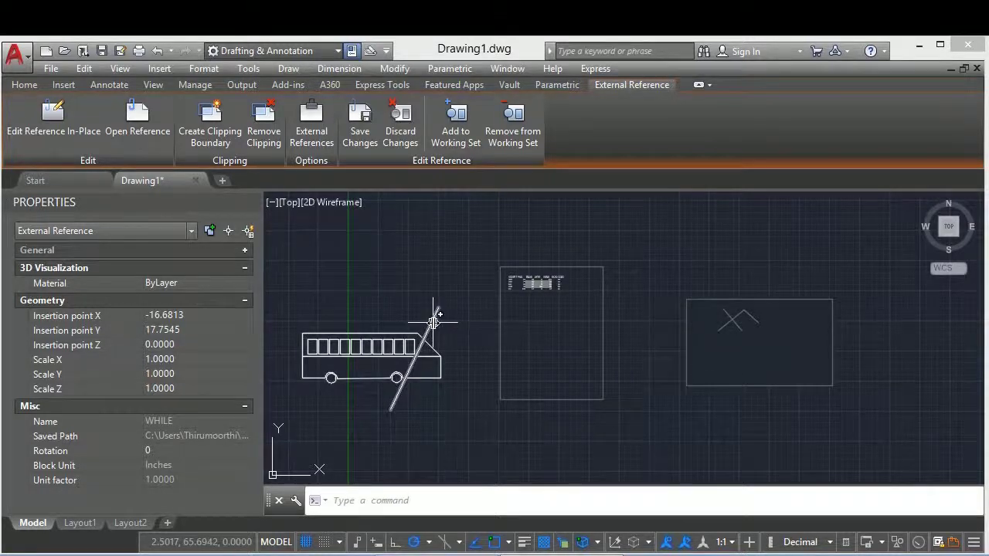
click(382, 356)
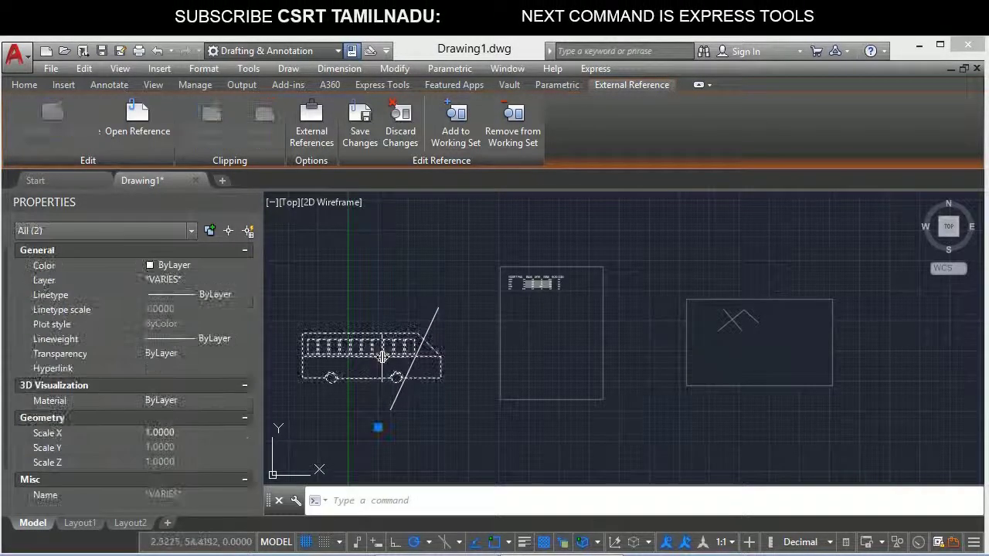
key(Escape)
click(408, 370)
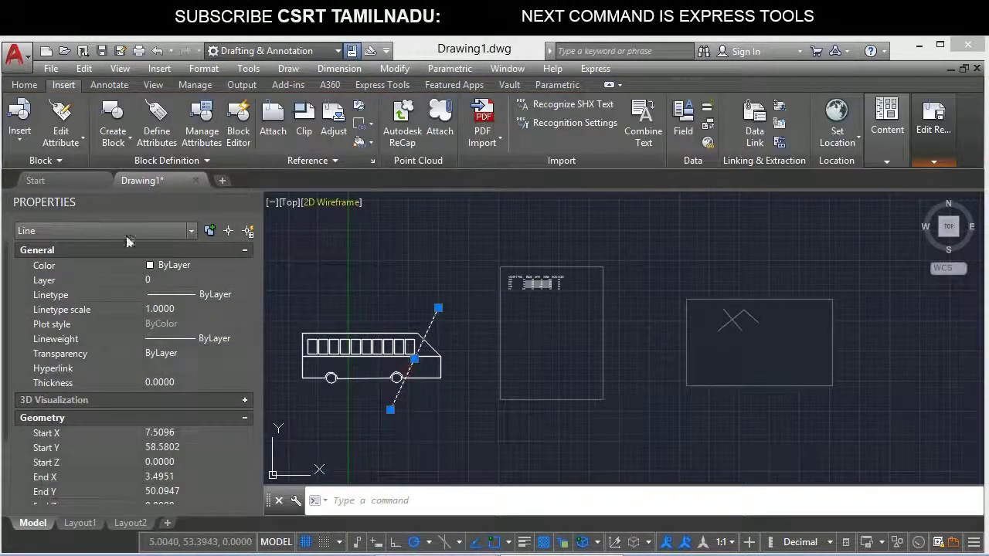
click(179, 266)
click(179, 265)
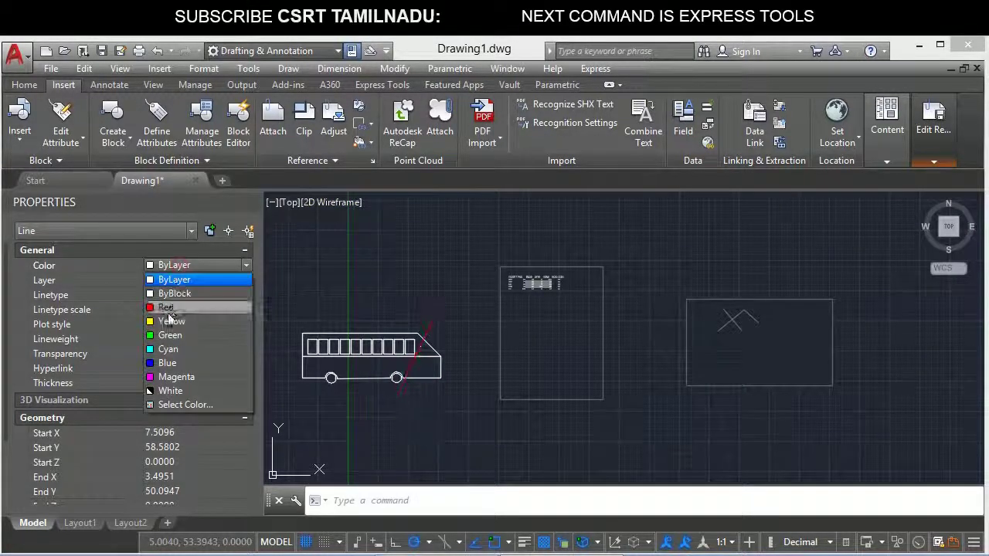
click(174, 312)
key(Escape)
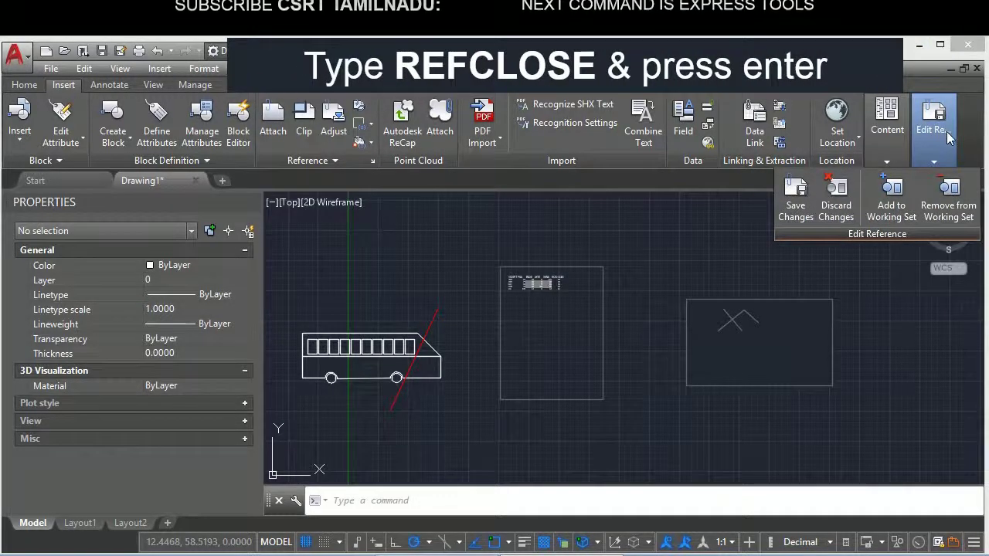
Save the in-place edits back to the WHILE reference and confirm
click(796, 205)
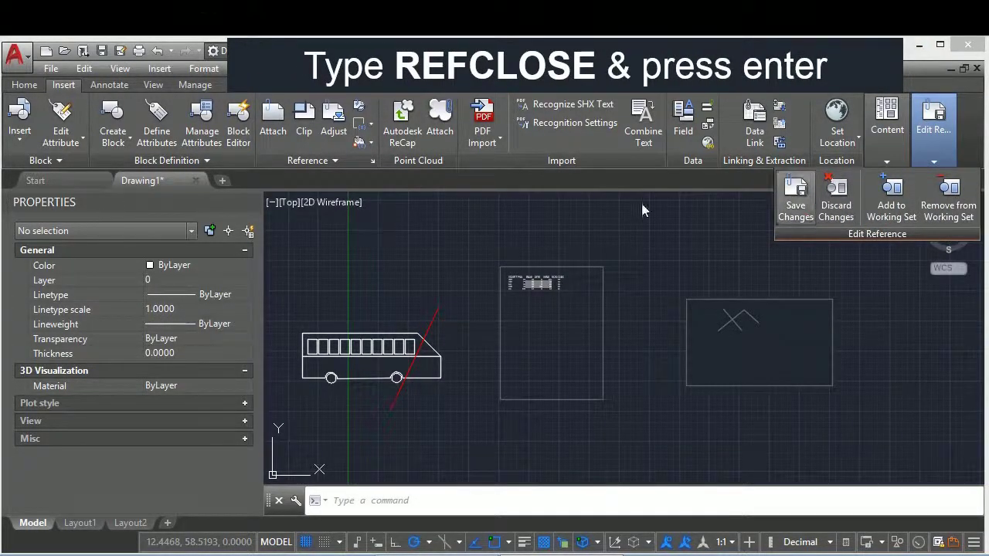
click(498, 349)
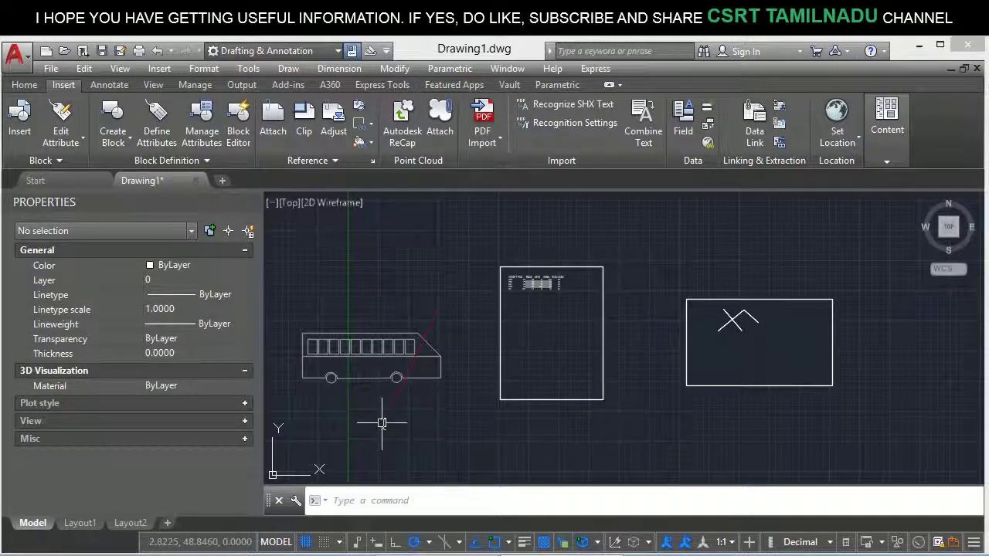
Select the bus xref and open the WHILE drawing on its own
click(425, 424)
click(404, 327)
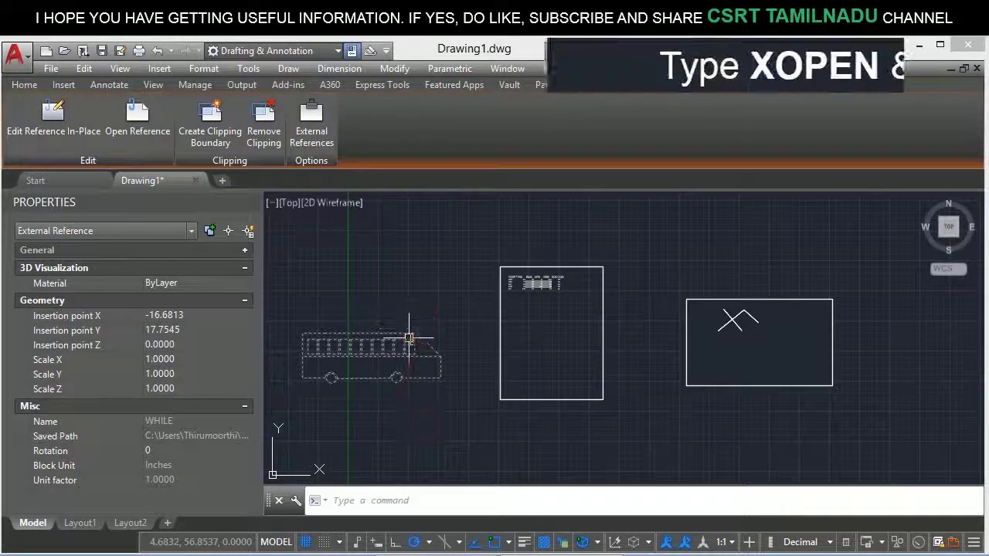
click(135, 116)
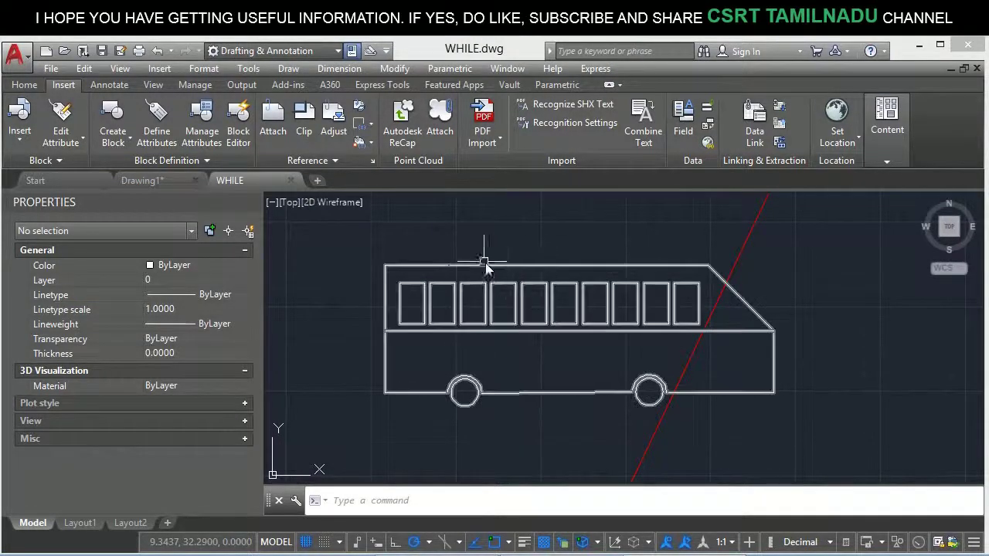
Draw a slanted line near the bus's upper-left corner, then close WHILE.dwg
text(l)
key(Return)
click(439, 222)
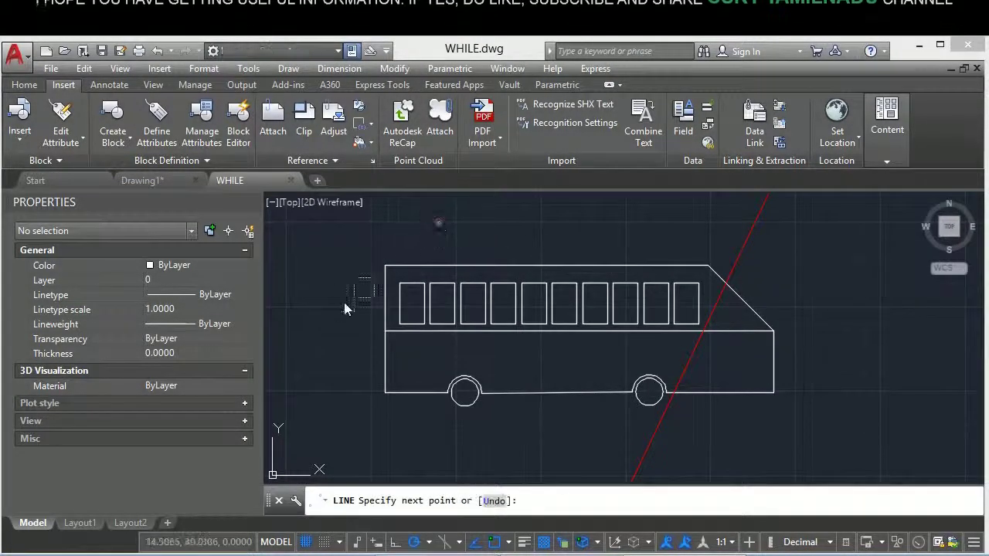
click(343, 301)
key(Return)
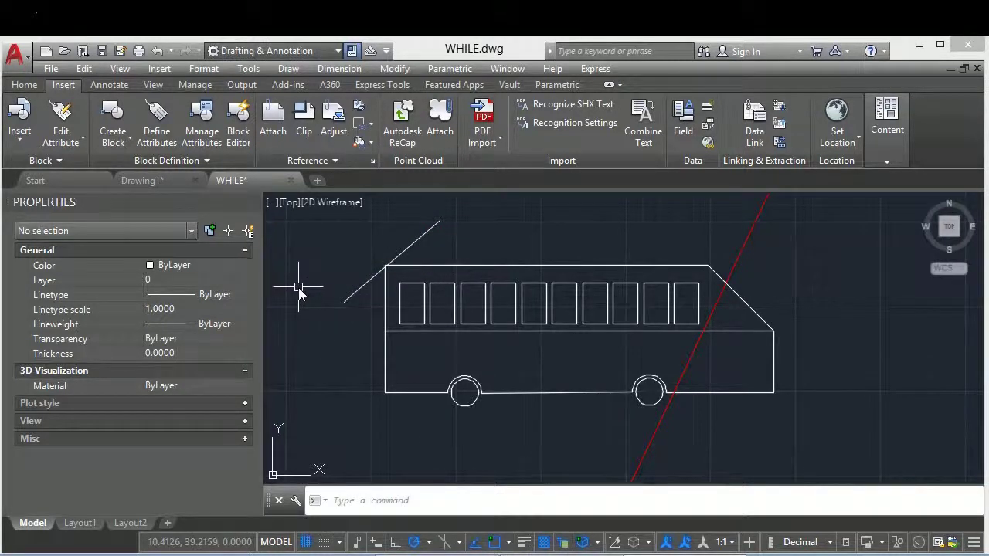
click(290, 183)
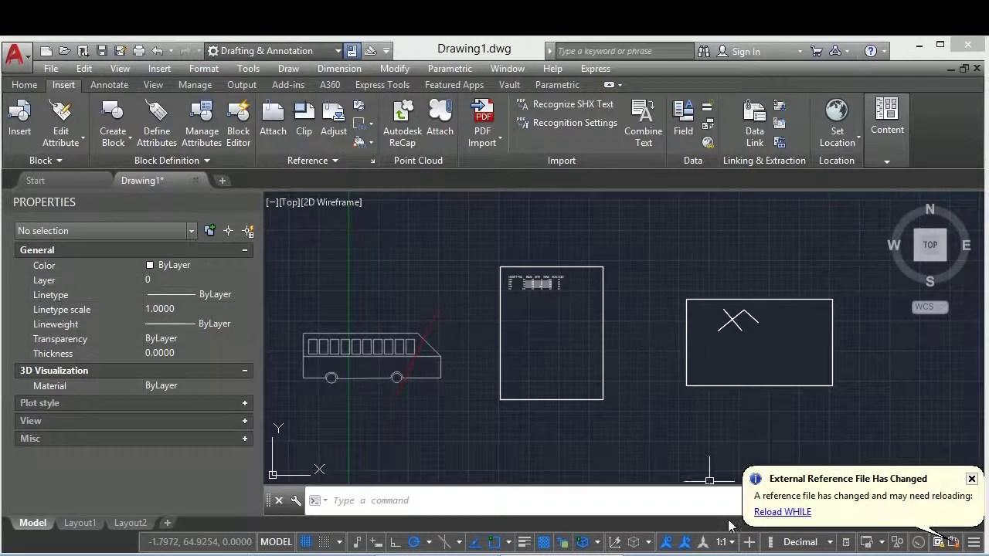
Reload the changed bus reference and reselect it
click(783, 512)
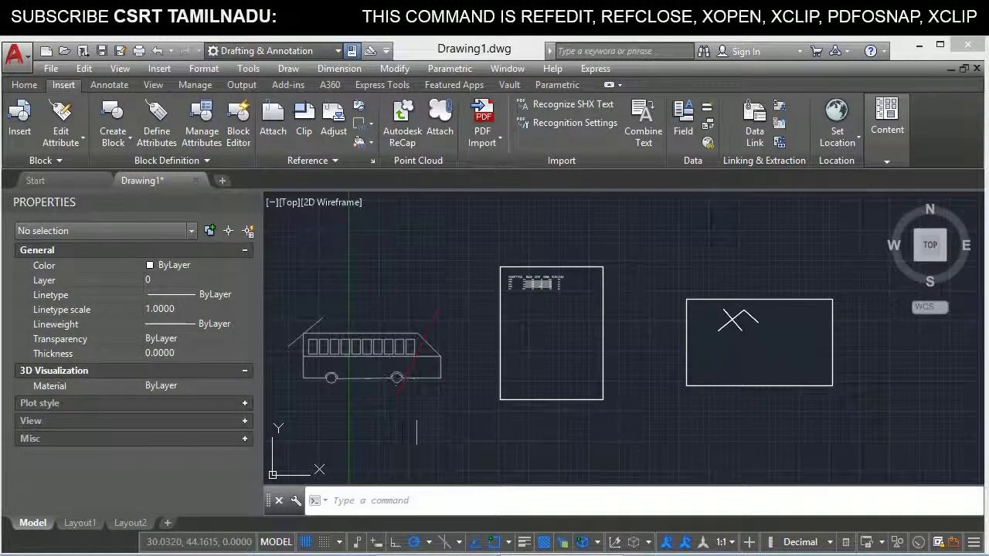
click(418, 467)
click(322, 269)
key(Escape)
click(415, 466)
click(328, 285)
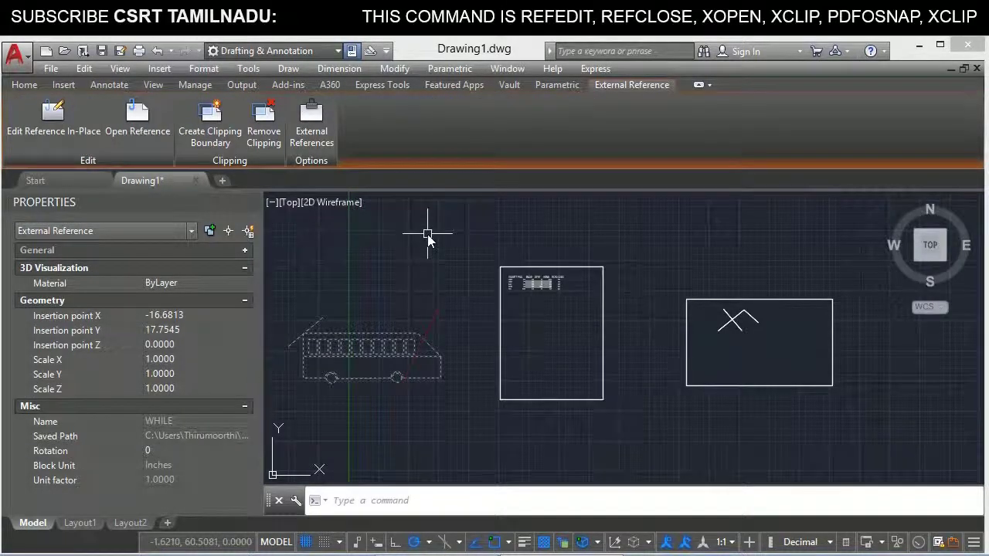
Start an in-place edit of WHILE, then discard the reference changes
text(REFEDIT)
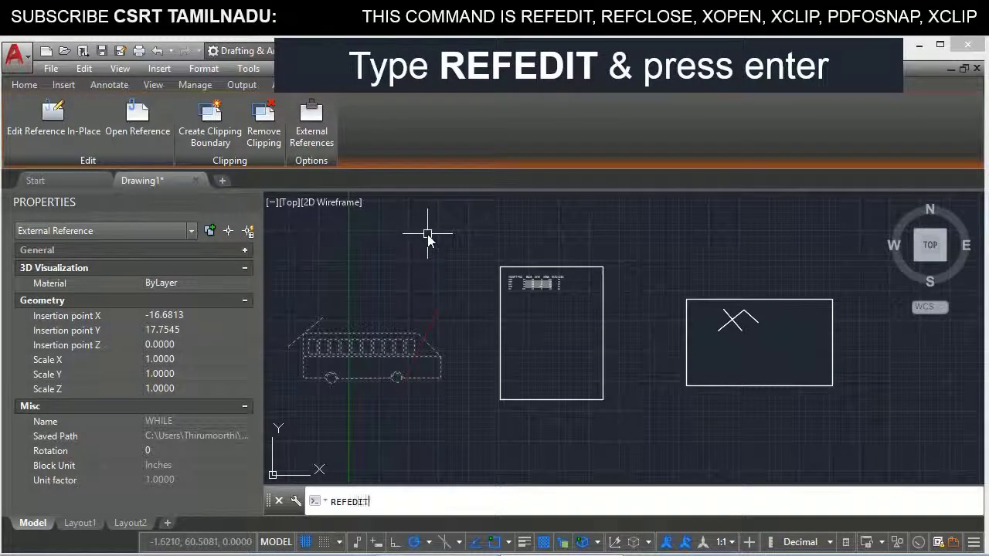
key(Return)
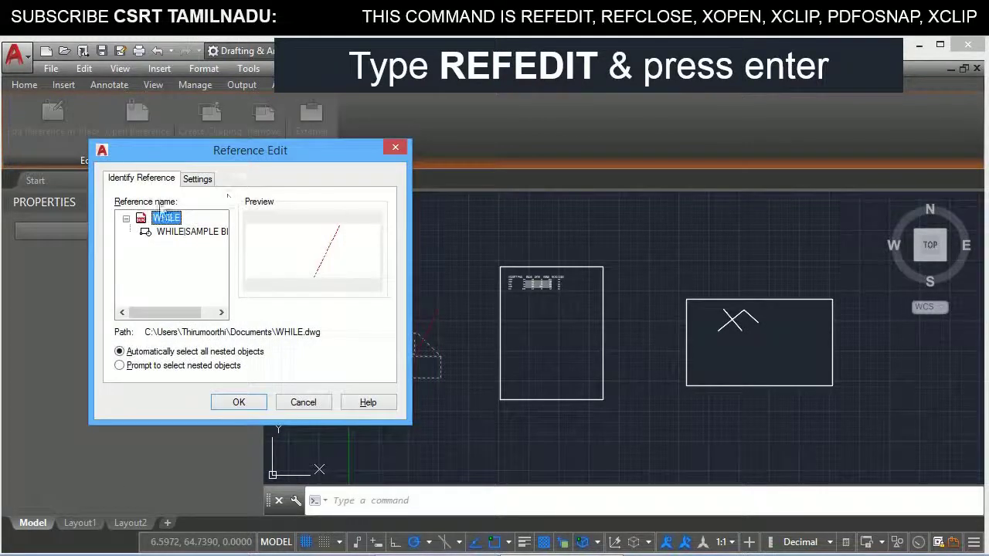
click(241, 402)
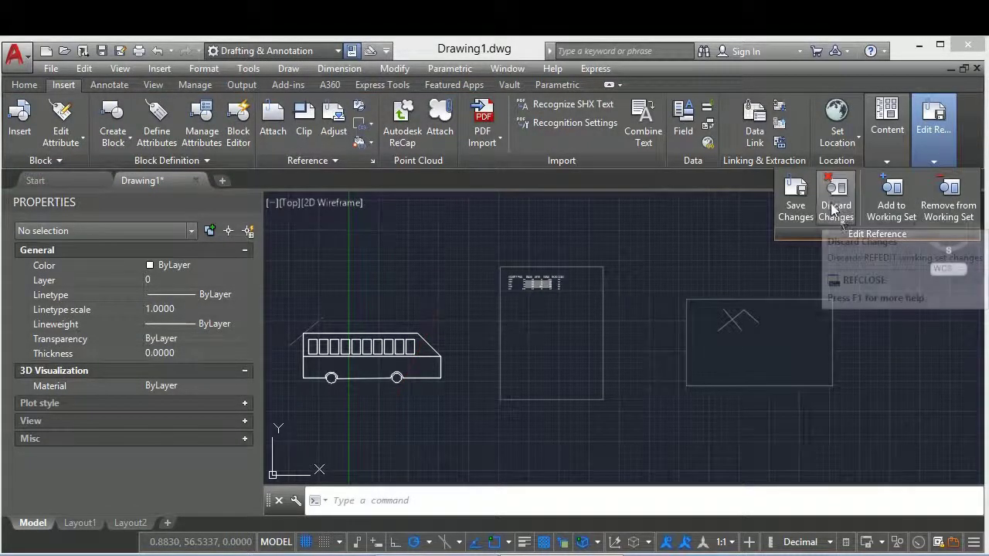
click(835, 205)
click(506, 350)
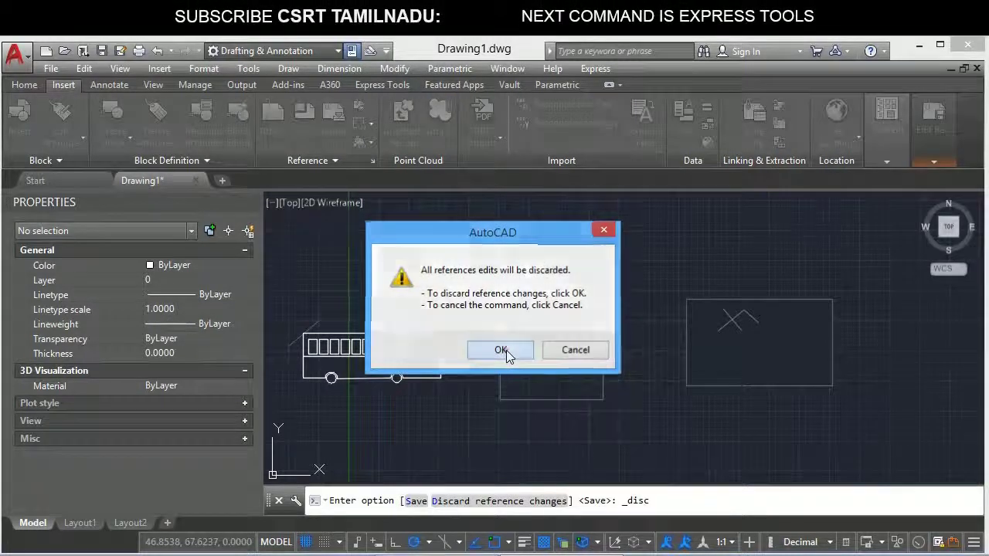
text(z)
key(BackSpace)
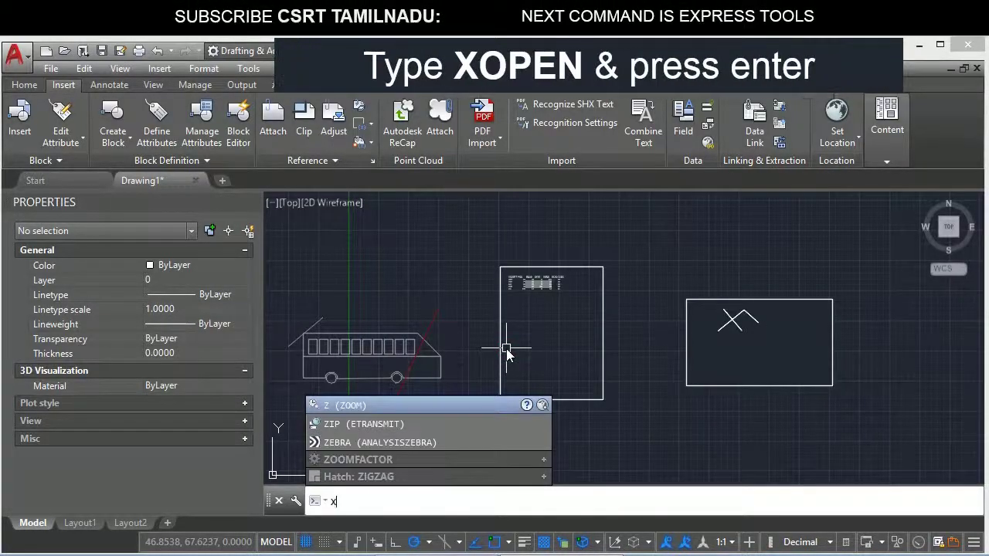
text(xopen)
key(Return)
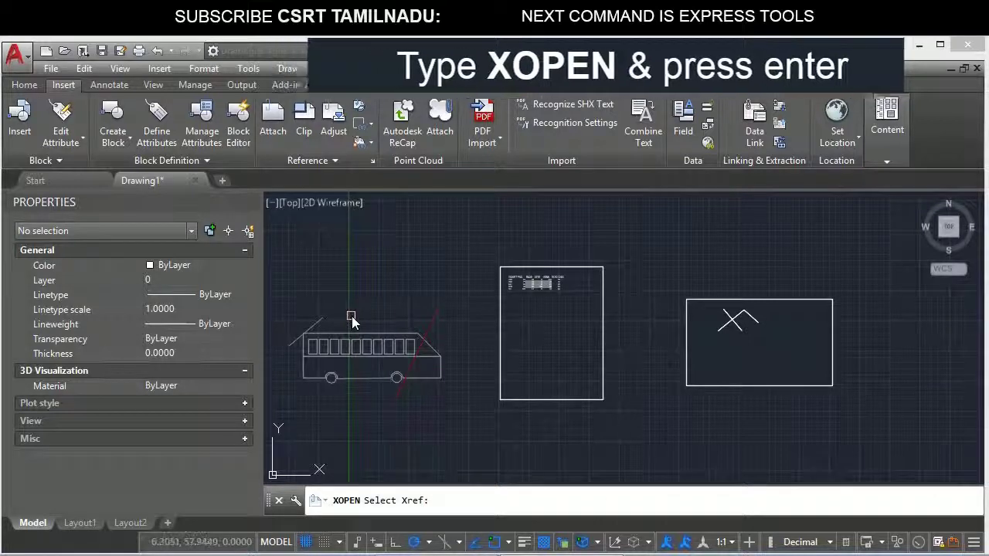
click(312, 345)
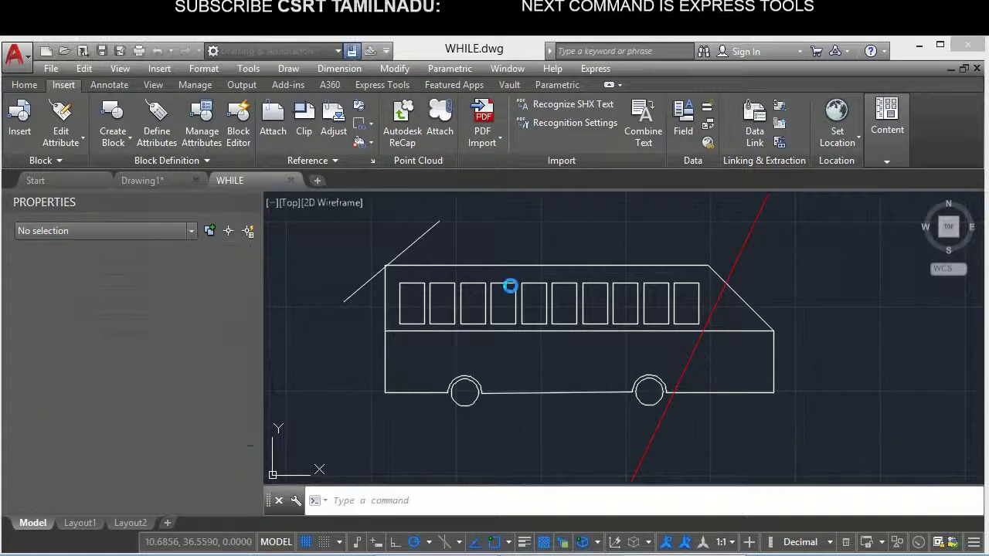
click(291, 181)
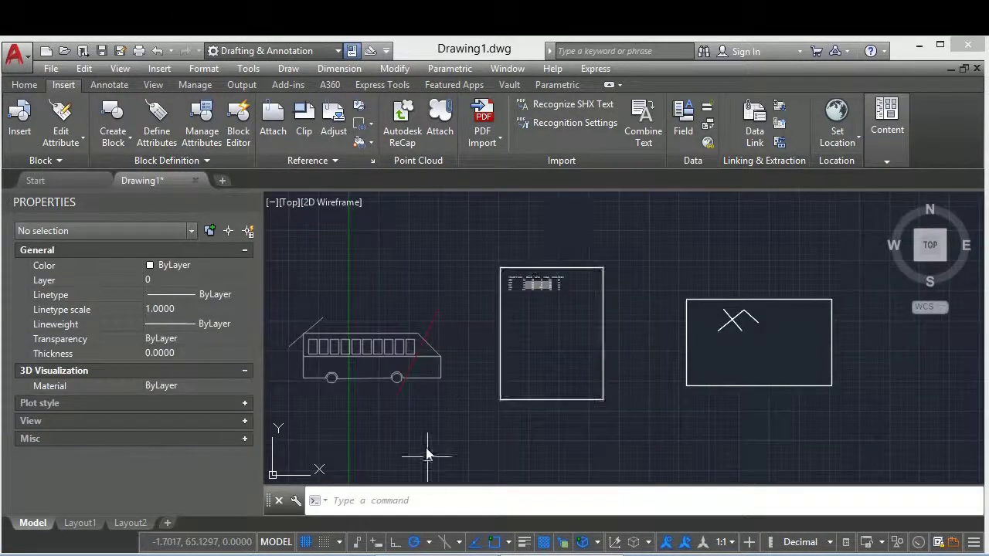
click(426, 457)
click(322, 242)
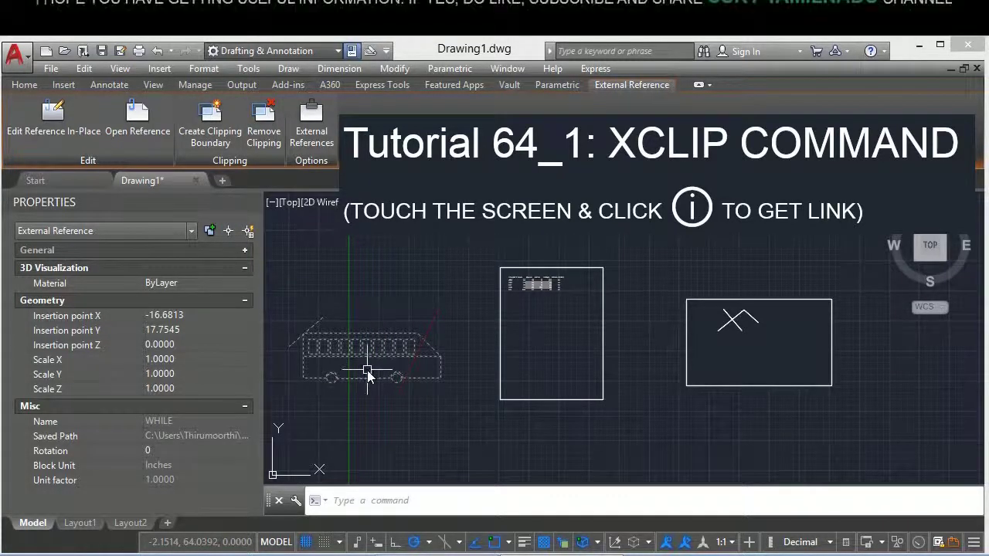
scroll(340, 384, up, 4)
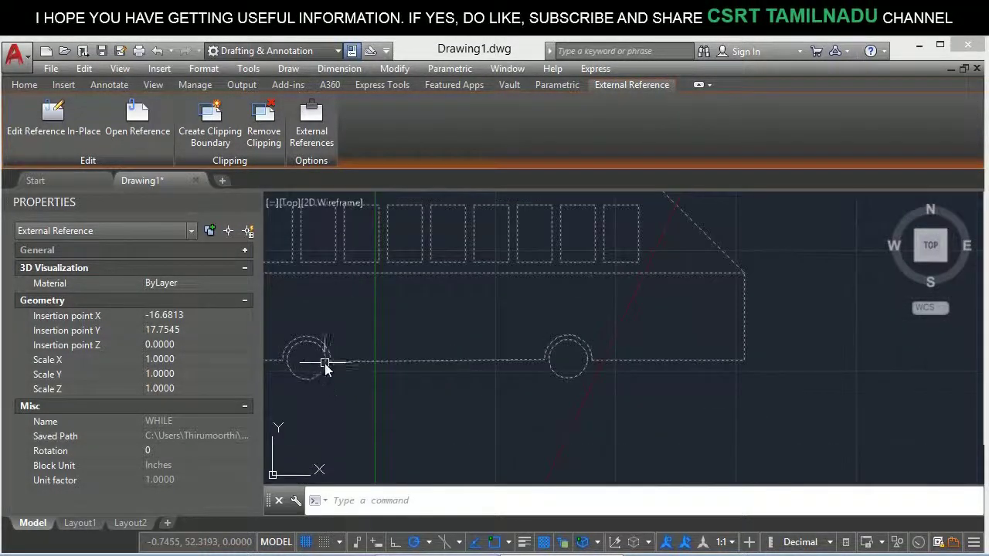
middle_drag(324, 363, 448, 364)
scroll(450, 360, down, 4)
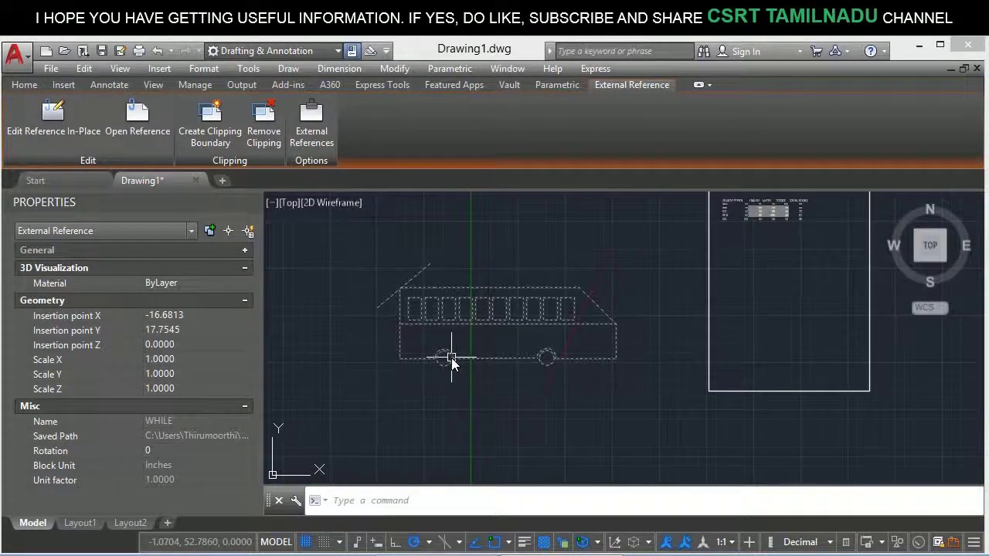
scroll(451, 360, up, 2)
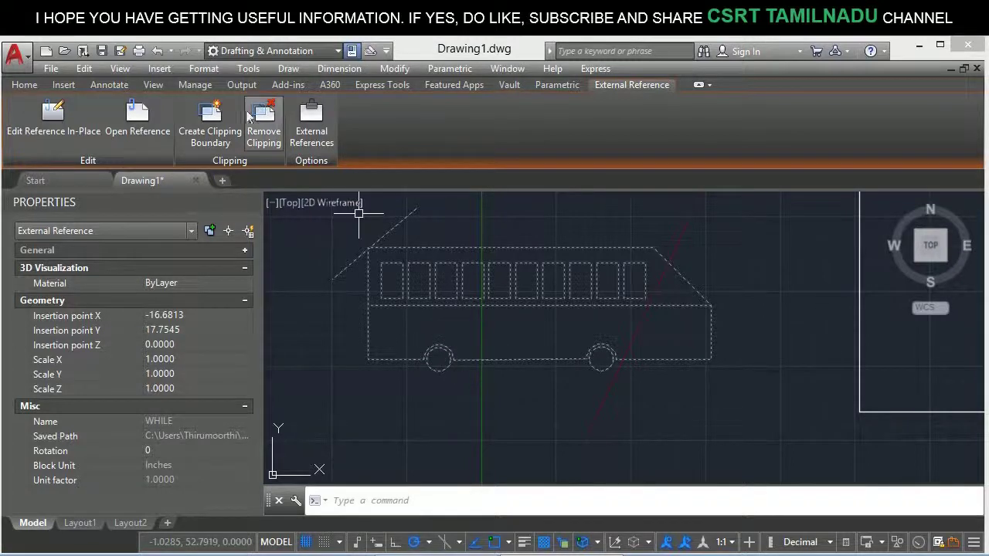
click(218, 123)
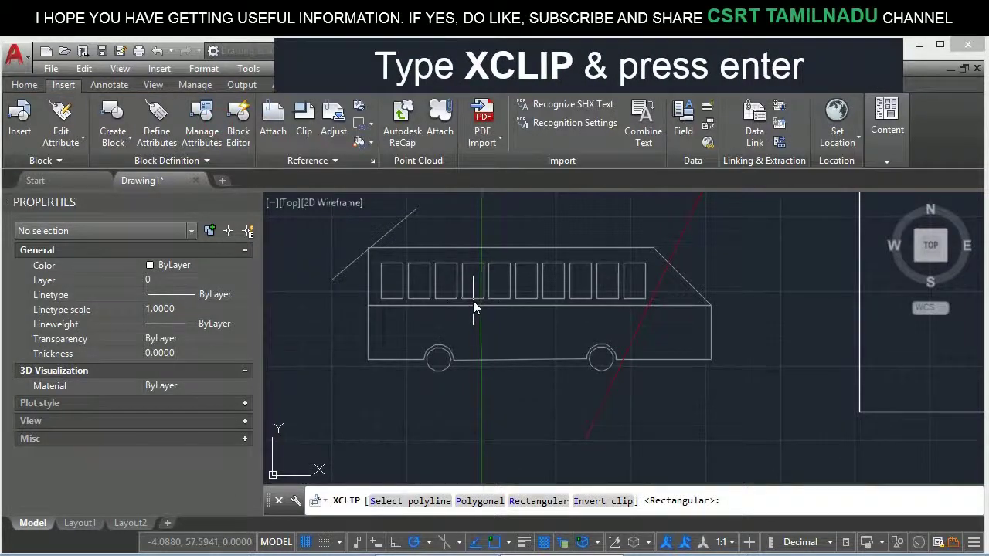
key(Return)
click(423, 248)
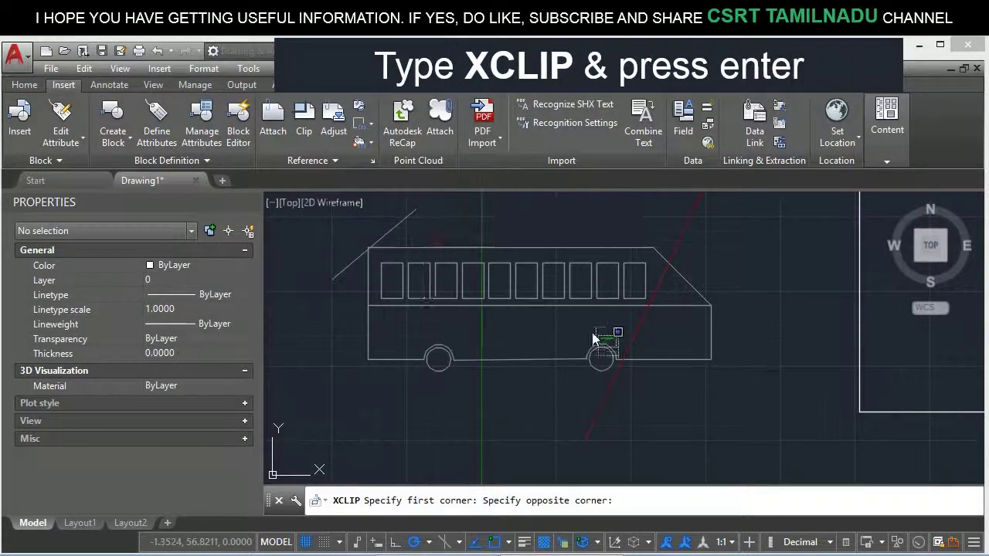
click(509, 318)
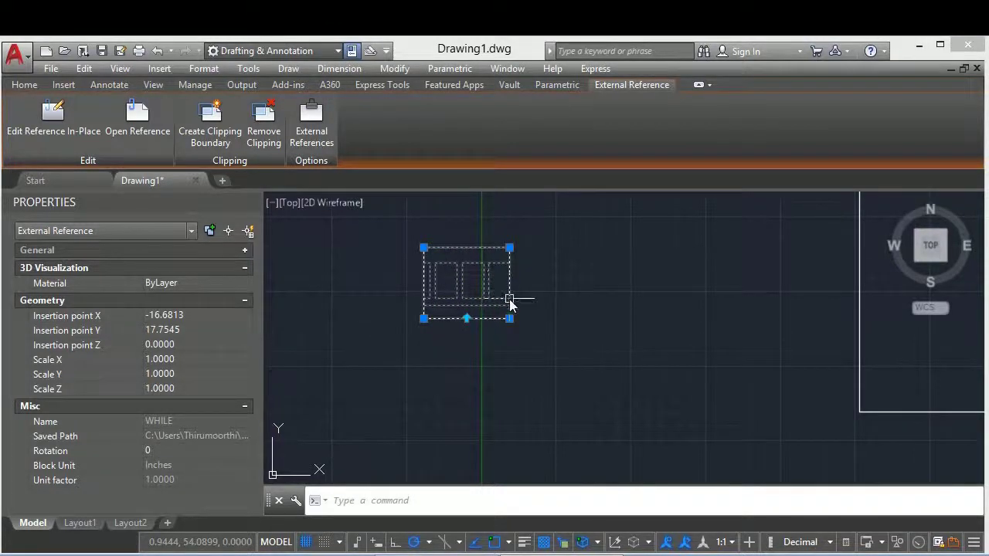
click(279, 130)
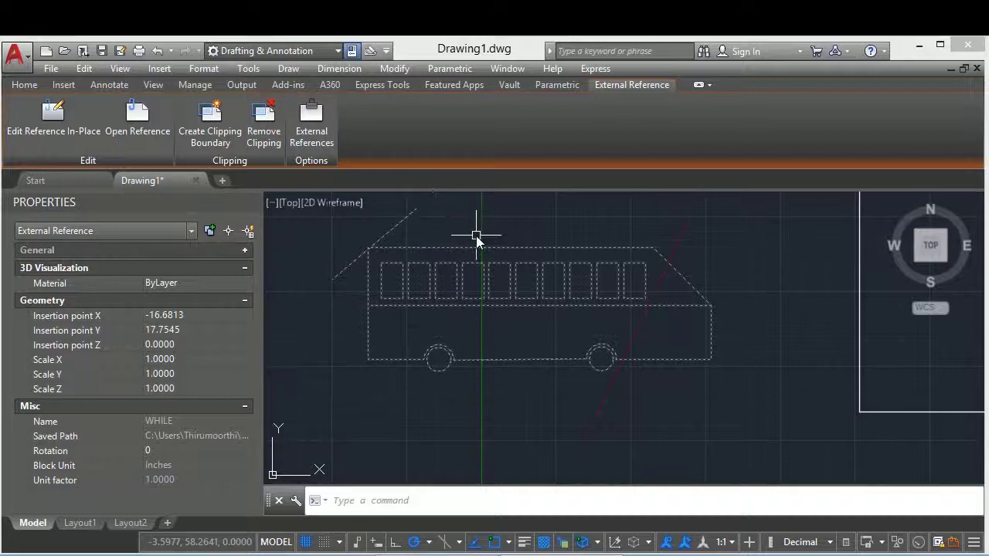
click(476, 236)
click(403, 298)
click(311, 124)
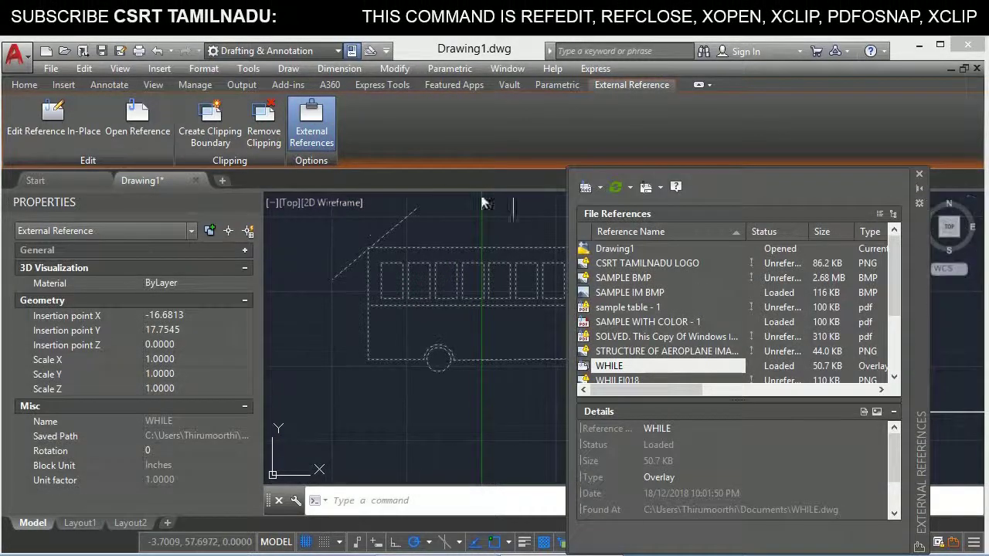
click(323, 116)
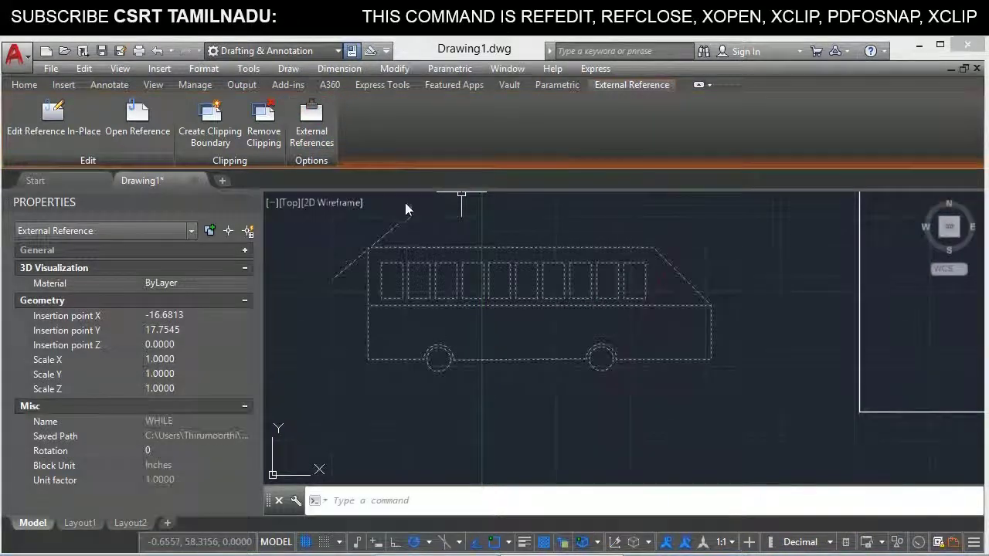
key(Escape)
scroll(394, 271, down, 5)
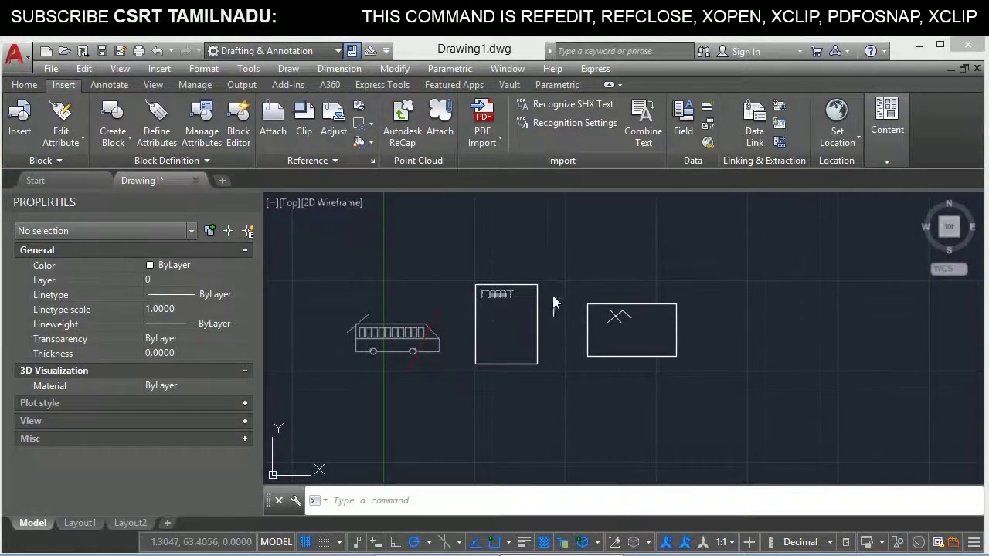
Select the PDF table underlay and display it in monochrome so its yellow cells turn grey
click(552, 301)
click(471, 366)
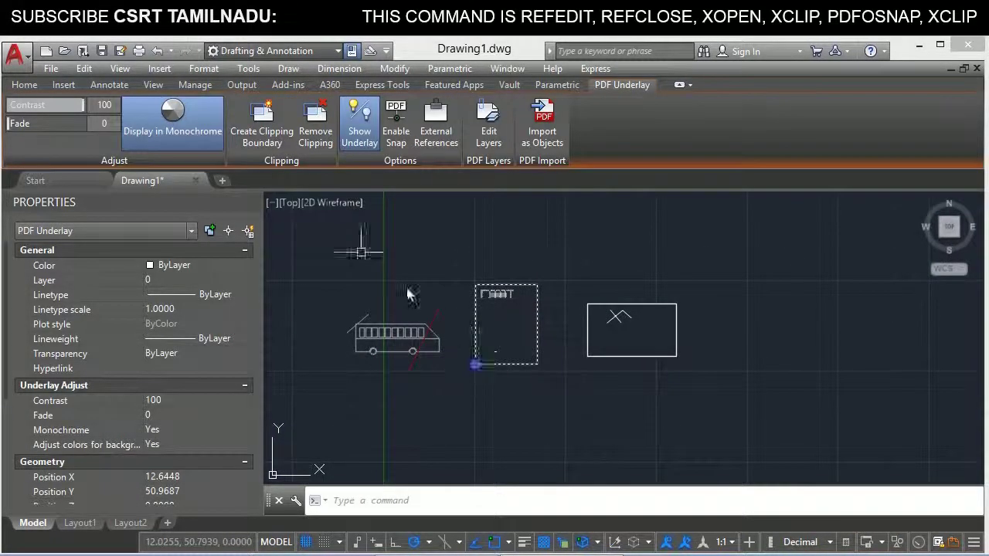
scroll(498, 312, up, 3)
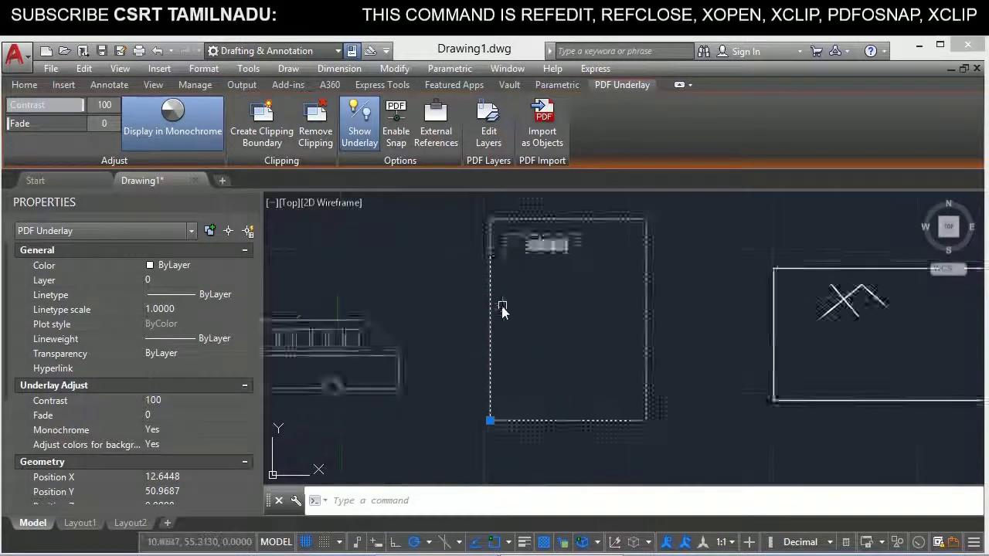
scroll(504, 305, up, 2)
scroll(505, 303, down, 2)
middle_drag(485, 298, 413, 309)
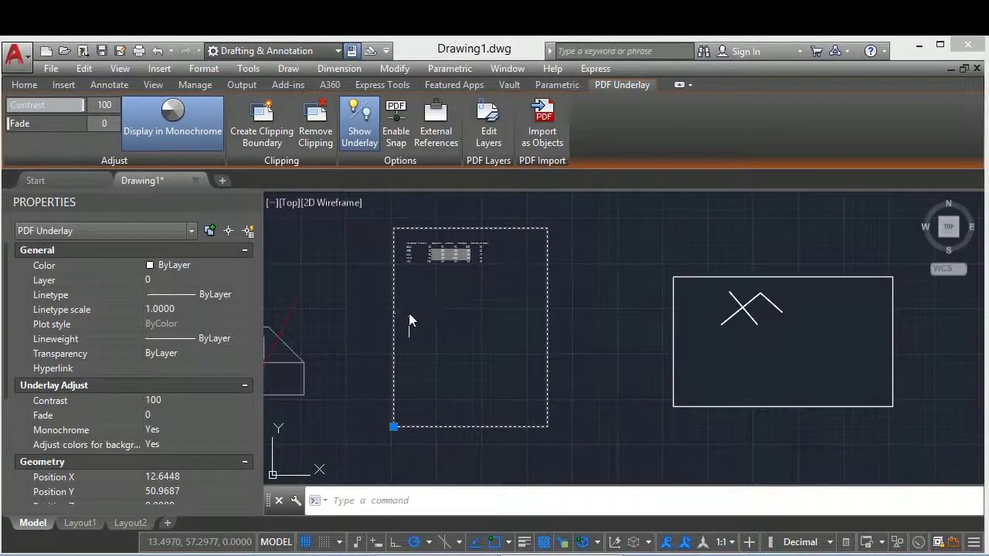
scroll(408, 318, up, 2)
middle_drag(511, 242, 518, 313)
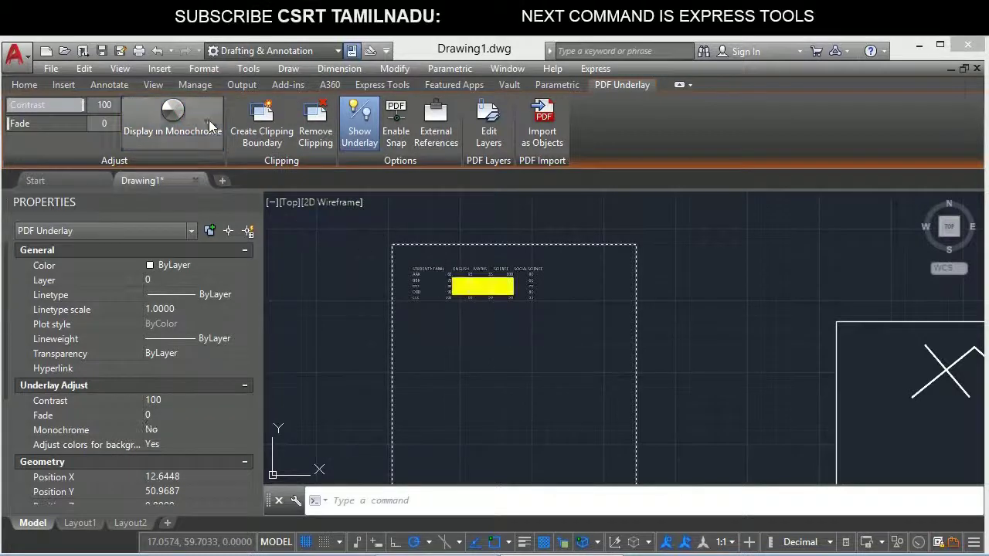
scroll(525, 338, up, 5)
scroll(508, 334, down, 5)
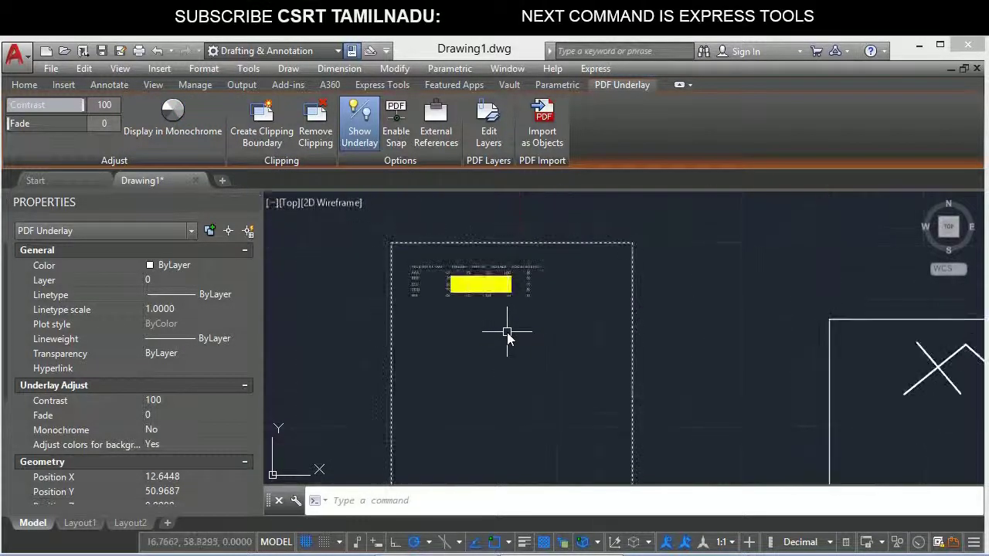
click(198, 125)
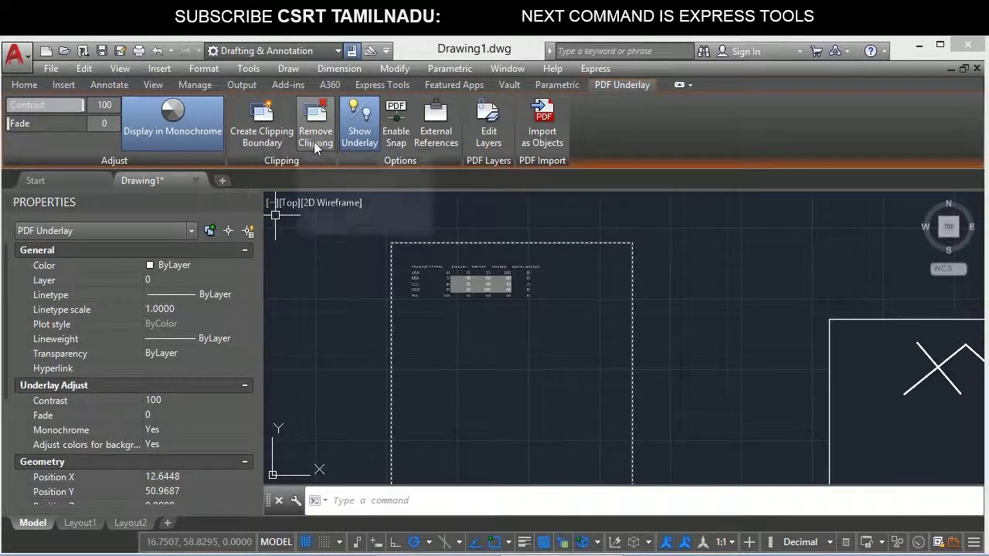
Toggle the PDF underlay's visibility off and on, then enable snapping to its geometry
click(372, 133)
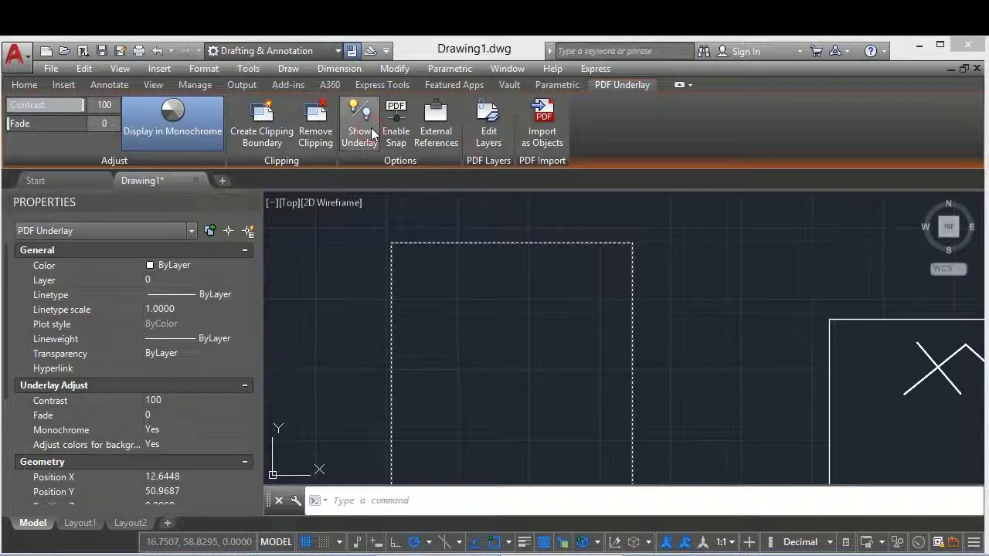
click(372, 134)
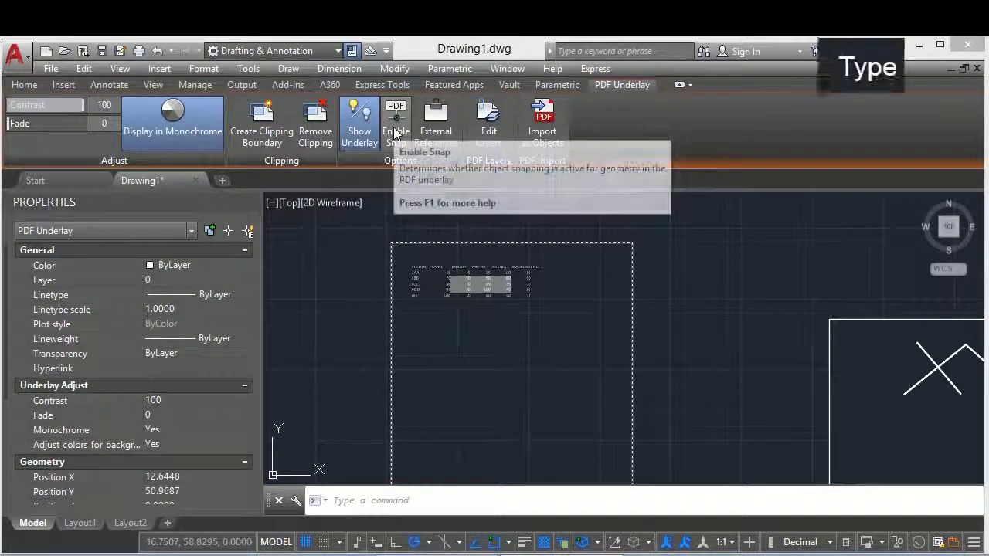
click(395, 131)
key(Escape)
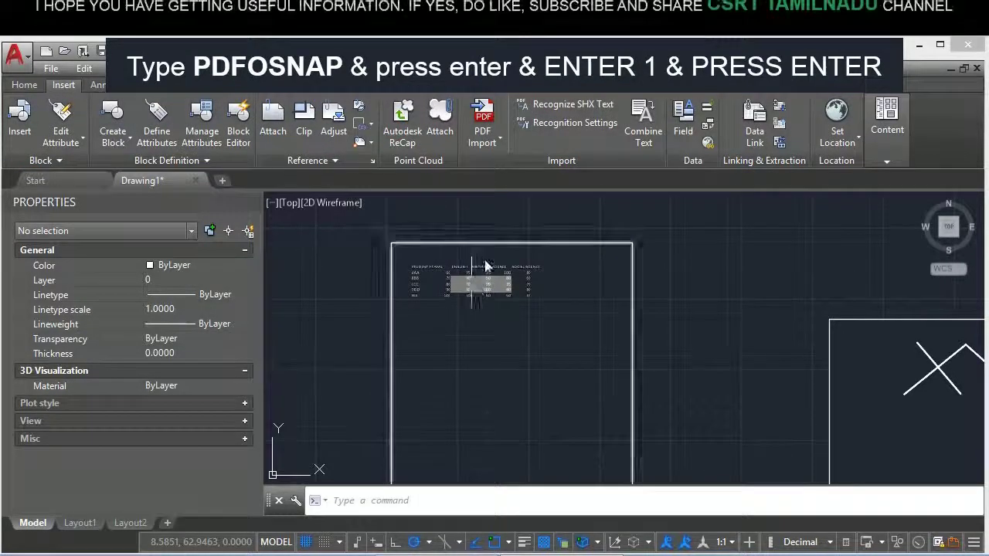
Select the underlay and test PDF snapping with LINE, cancelling without drawing
scroll(421, 296, up, 5)
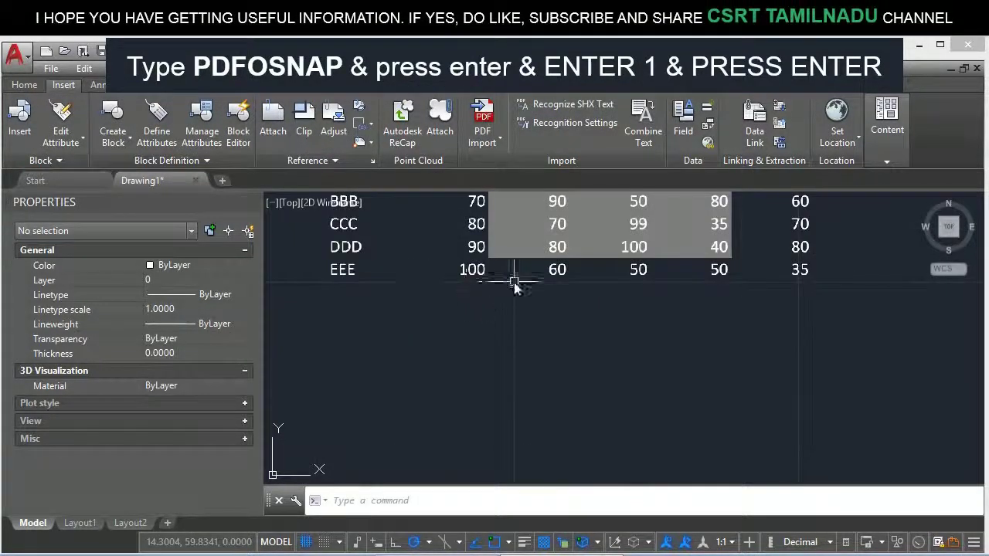
scroll(515, 284, down, 4)
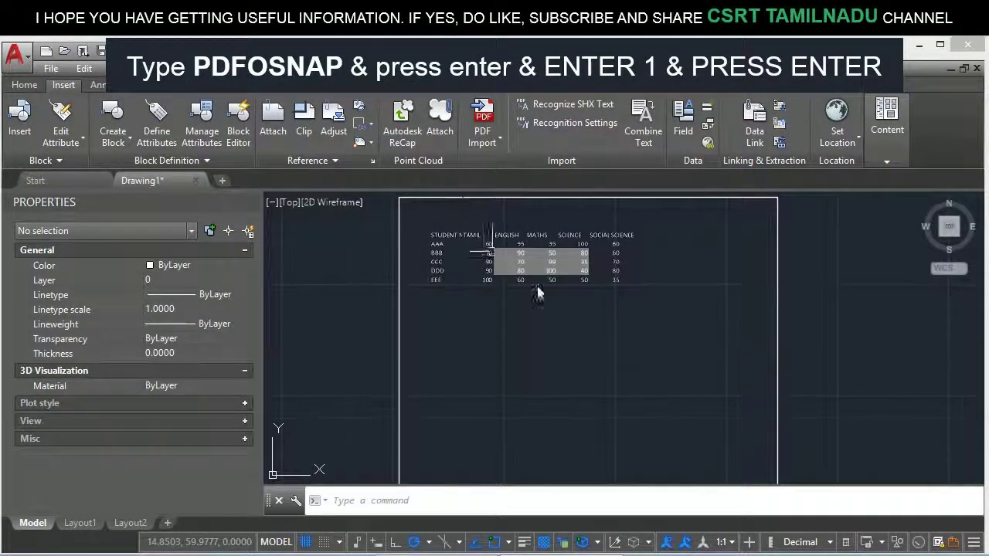
click(856, 326)
click(607, 260)
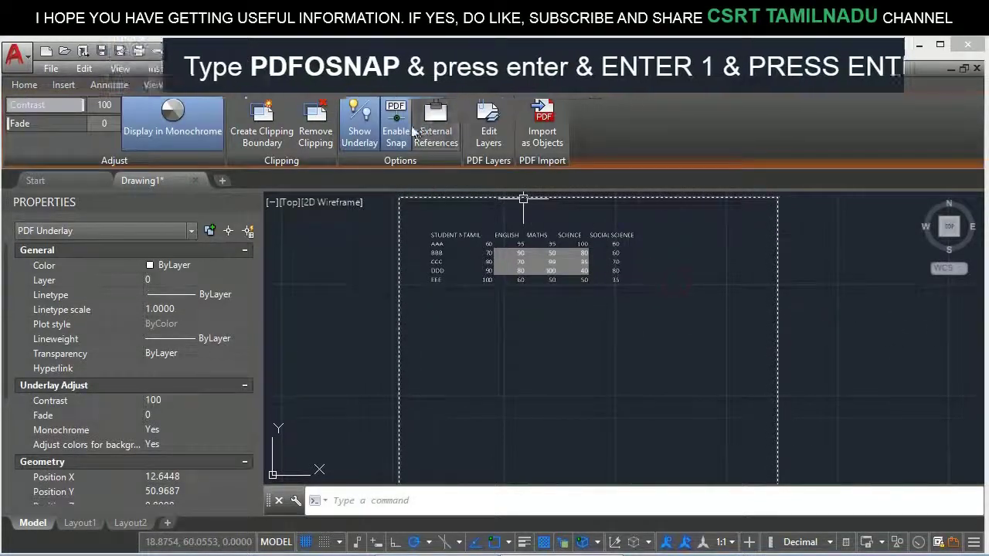
text(L)
key(Return)
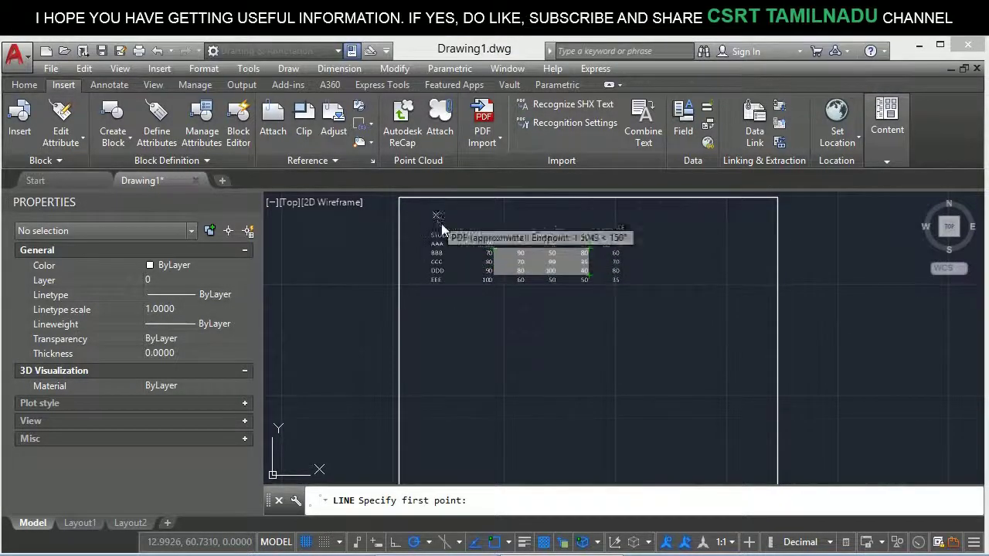
key(Escape)
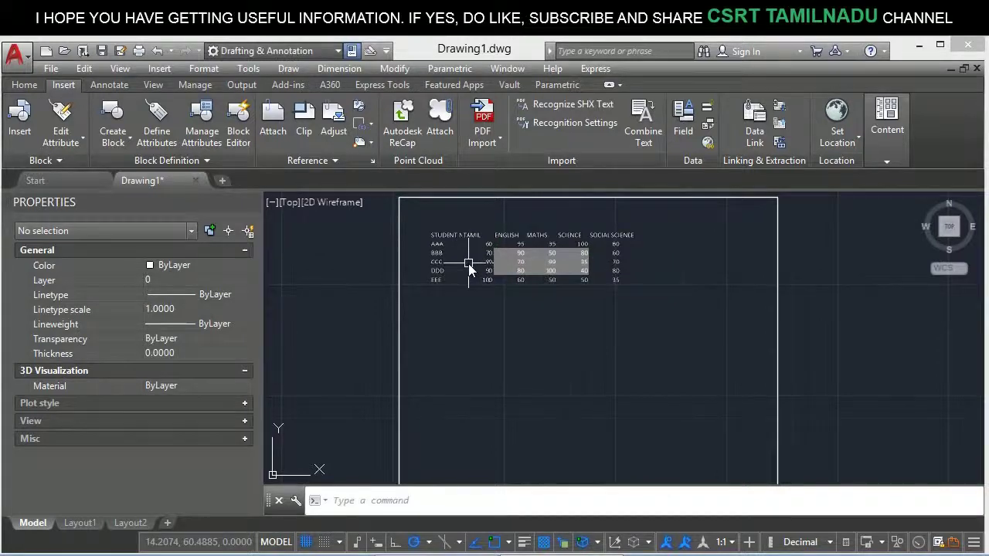
Test PDF snapping with LINE again and confirm the underlay has no layers
click(425, 345)
click(348, 273)
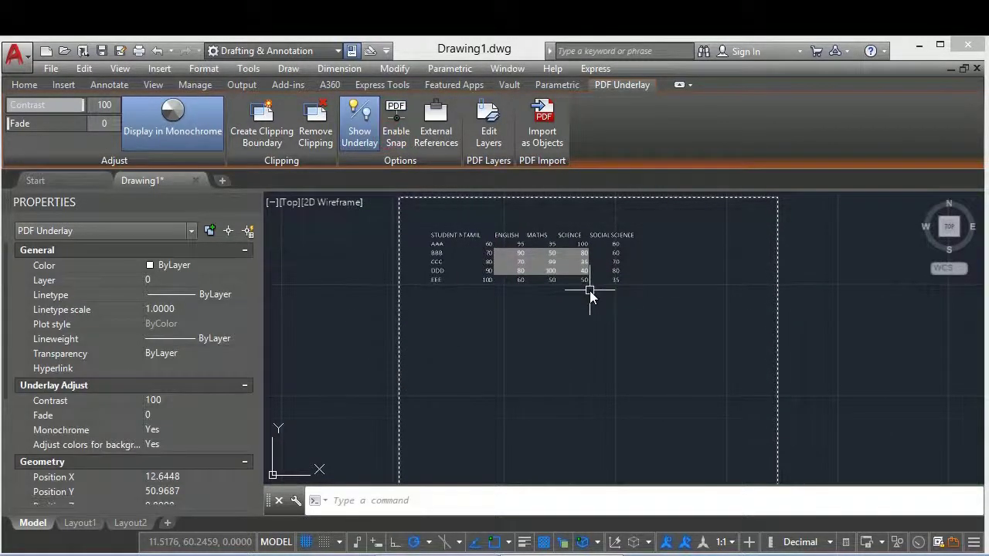
text(l)
key(Return)
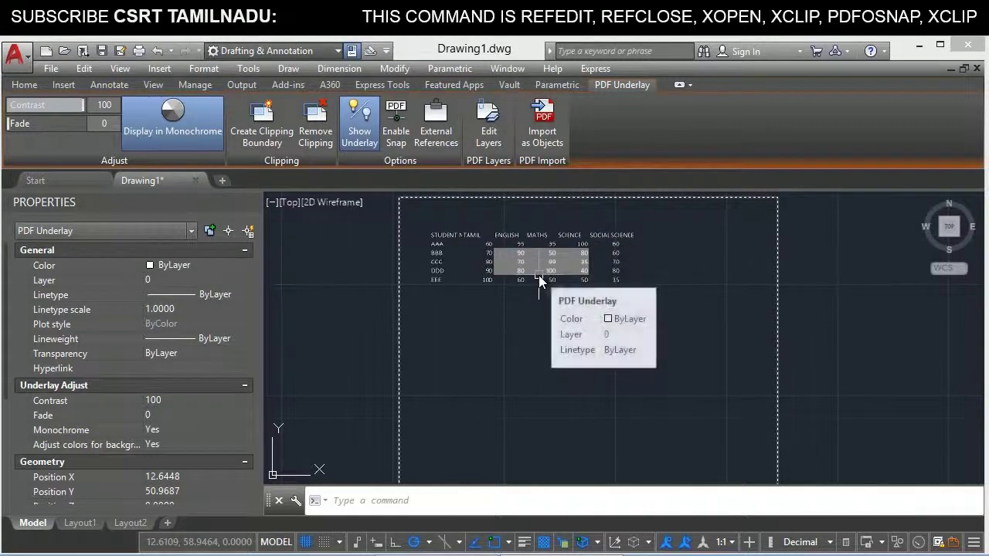
click(496, 136)
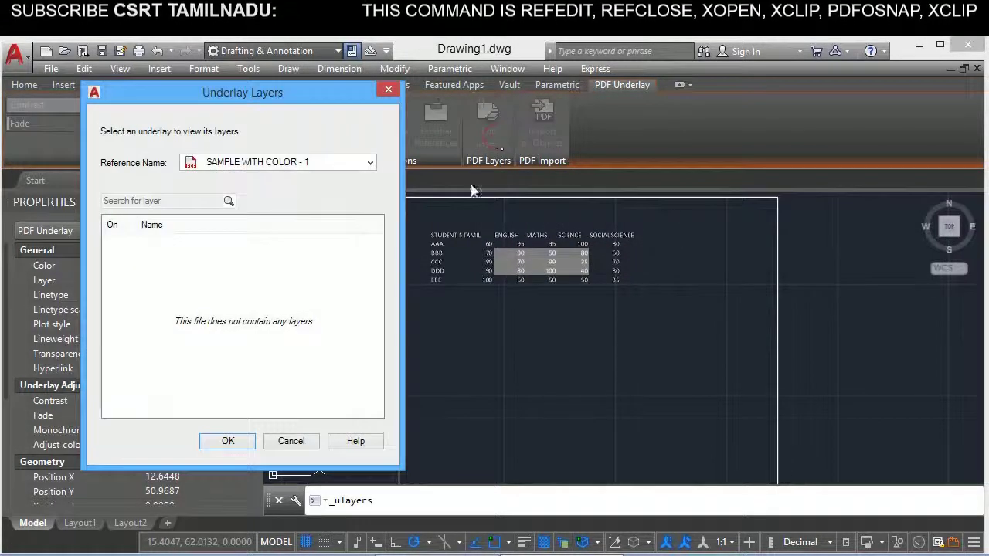
click(291, 440)
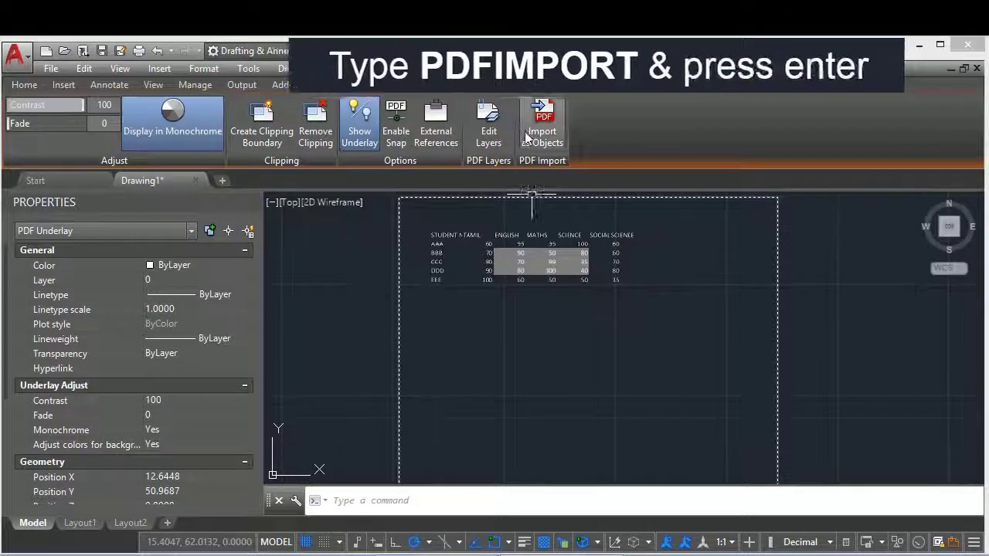
Run PDFIMPORT with a window around the whole table and unload the underlay
text(PDFIMPORT)
key(Return)
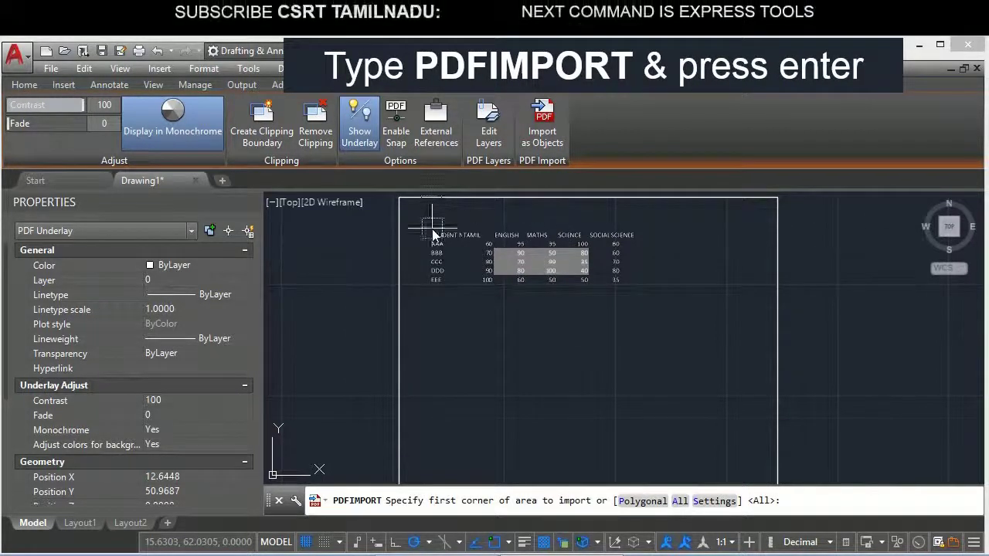
click(419, 215)
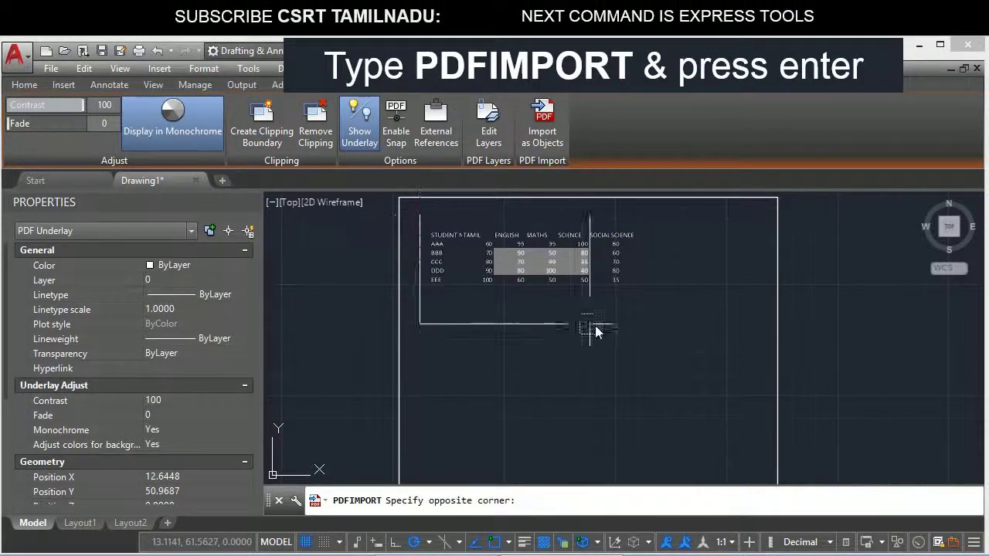
click(689, 309)
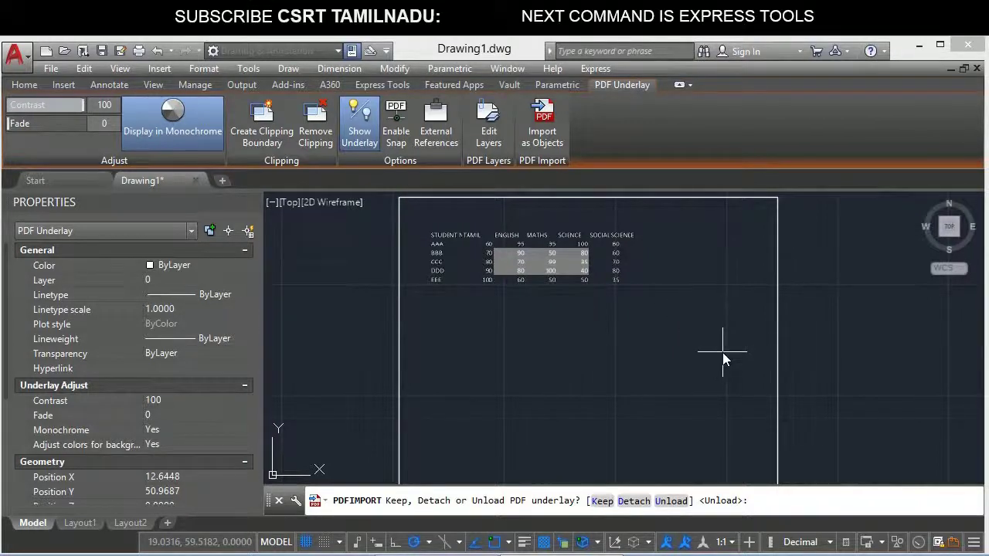
key(Return)
Inspect the imported header texts and yellow solid fill, then bring the bus, table and image into view
scroll(503, 283, up, 3)
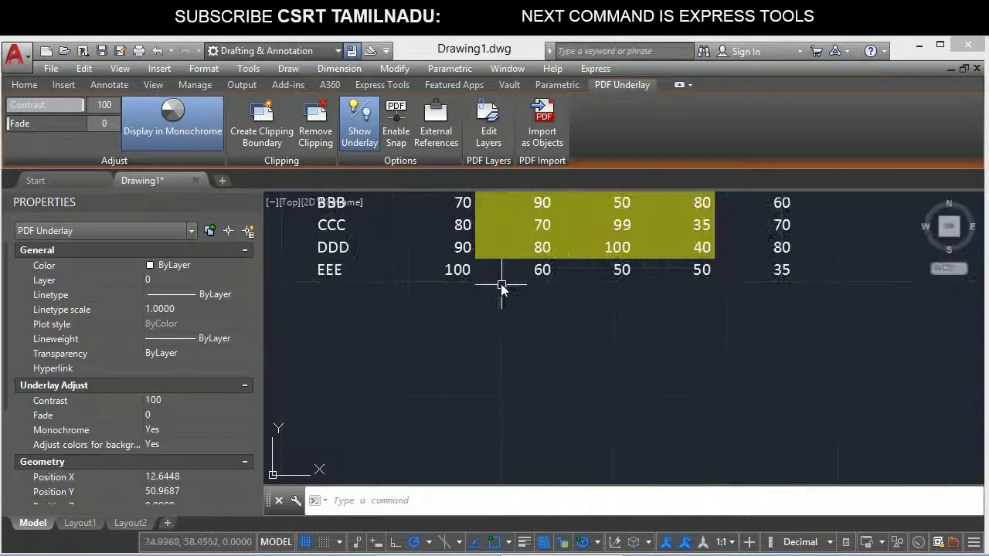
scroll(452, 224, down, 2)
click(464, 257)
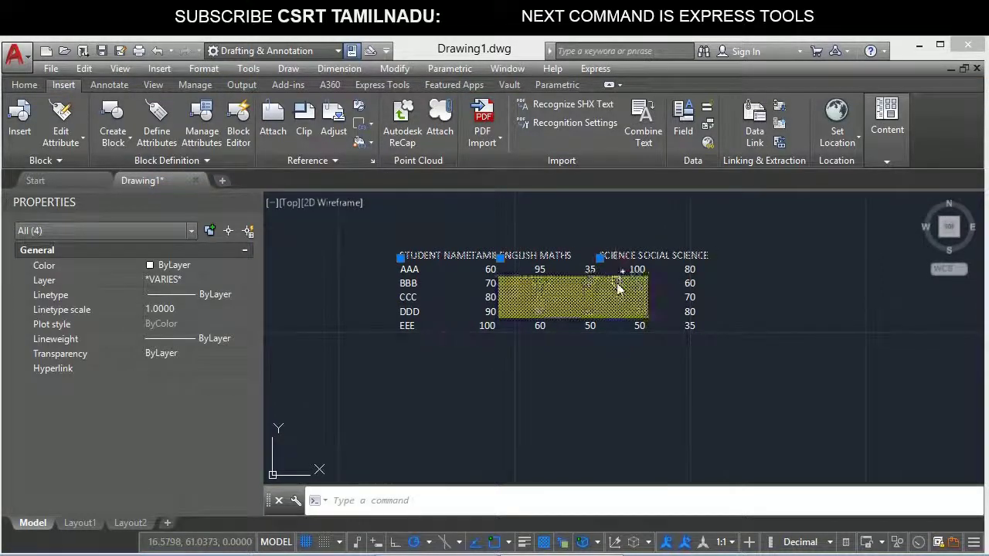
key(Escape)
click(619, 310)
click(616, 328)
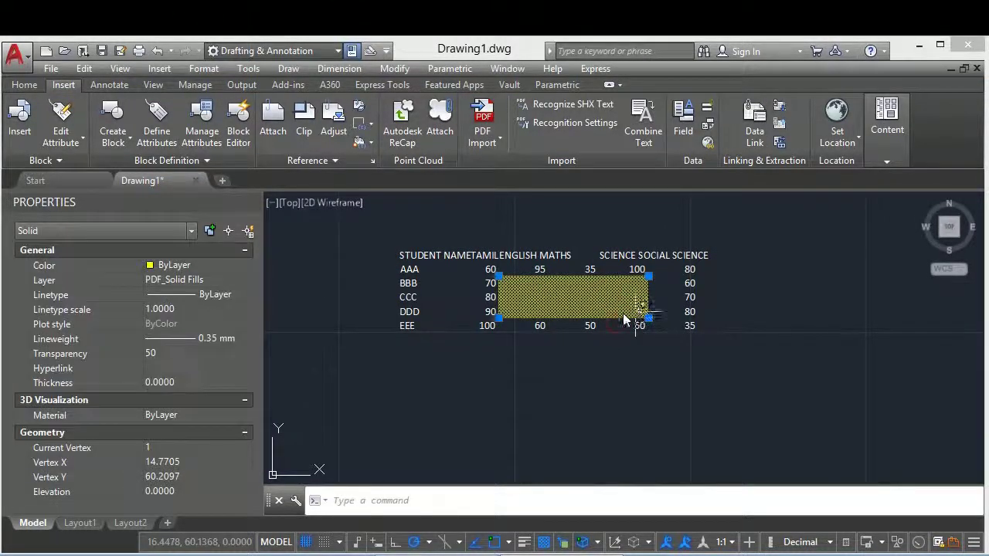
key(Escape)
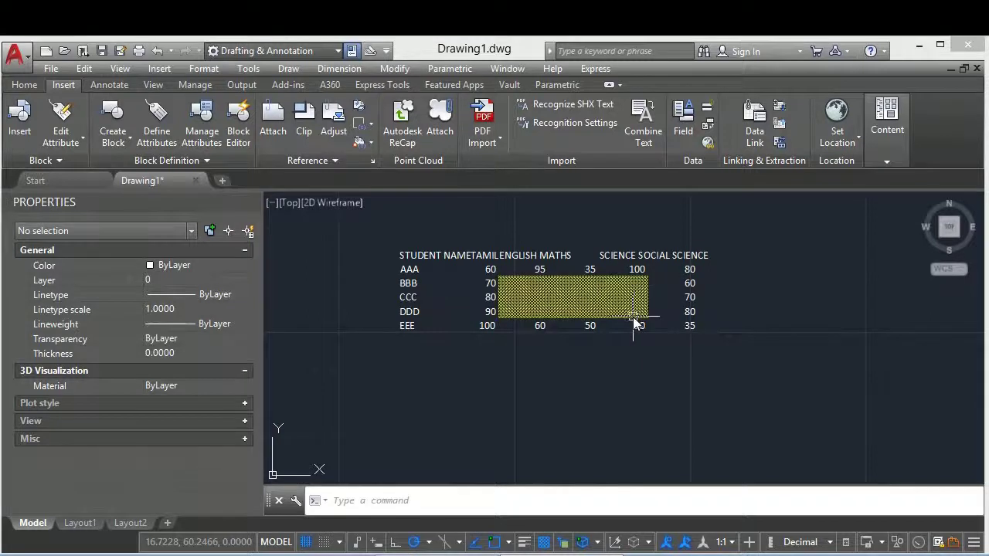
scroll(632, 317, down, 3)
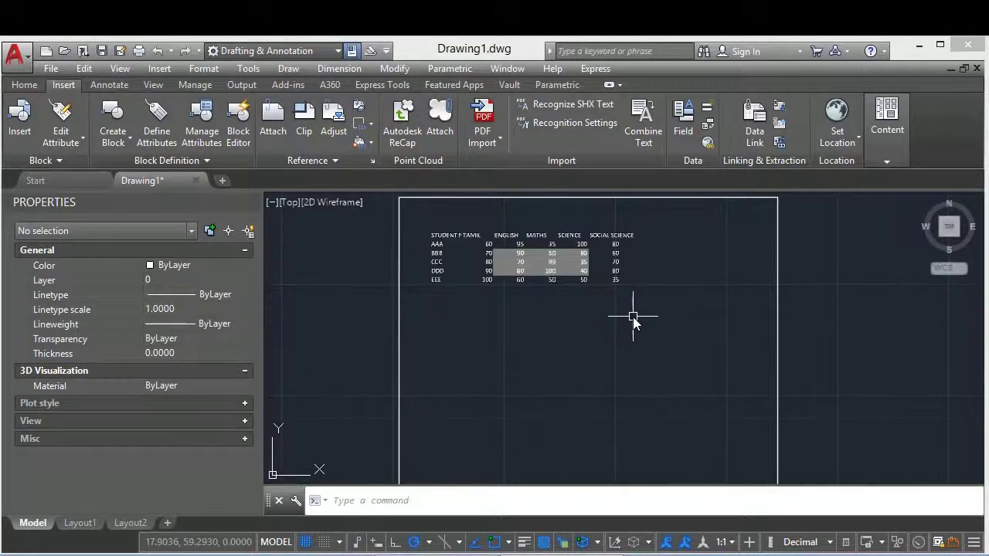
scroll(632, 317, down, 3)
middle_drag(718, 393, 642, 353)
click(737, 286)
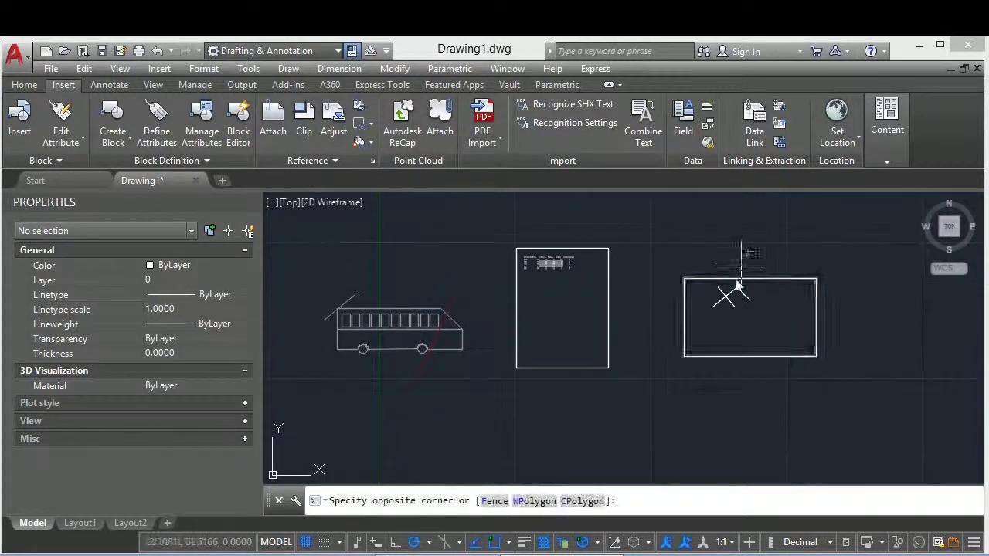
click(711, 334)
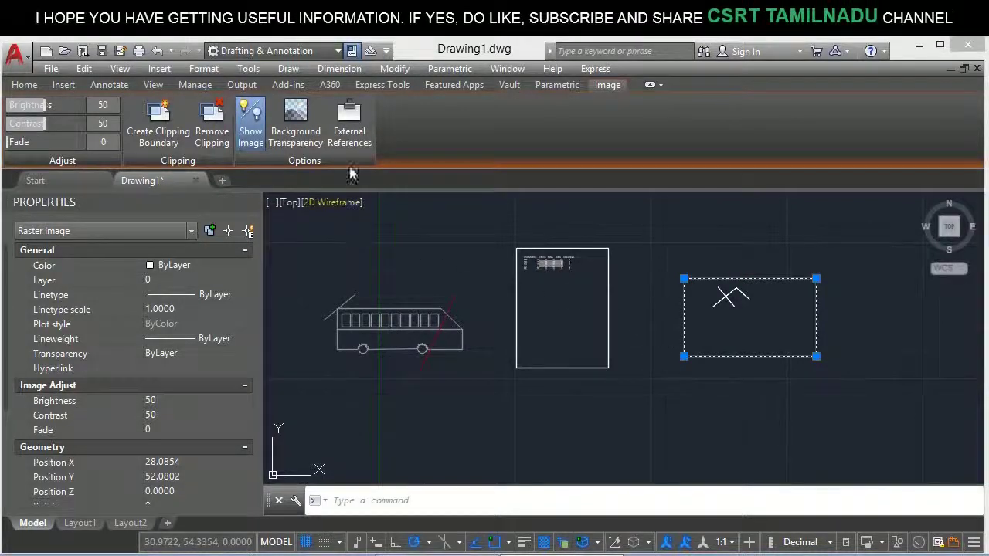
click(253, 140)
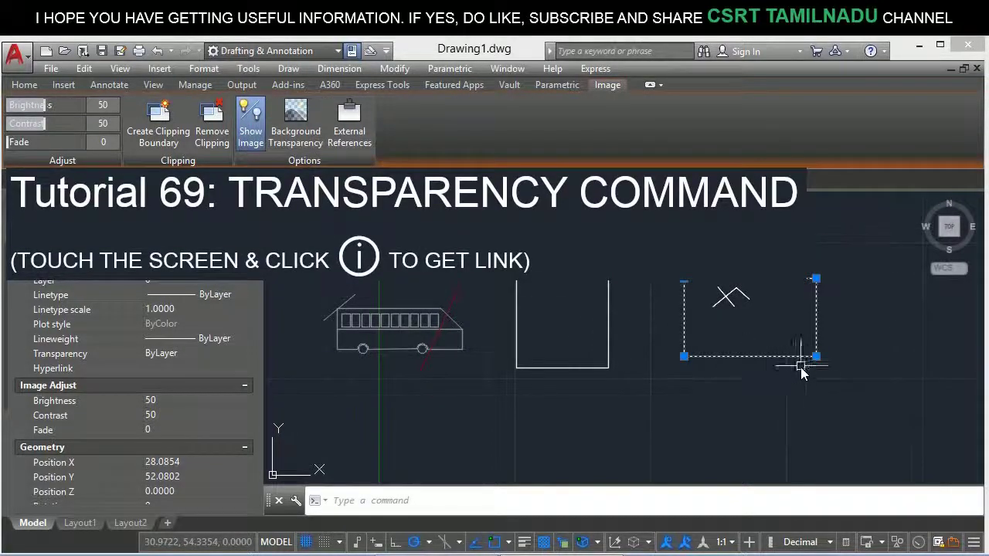
middle_drag(801, 373, 748, 361)
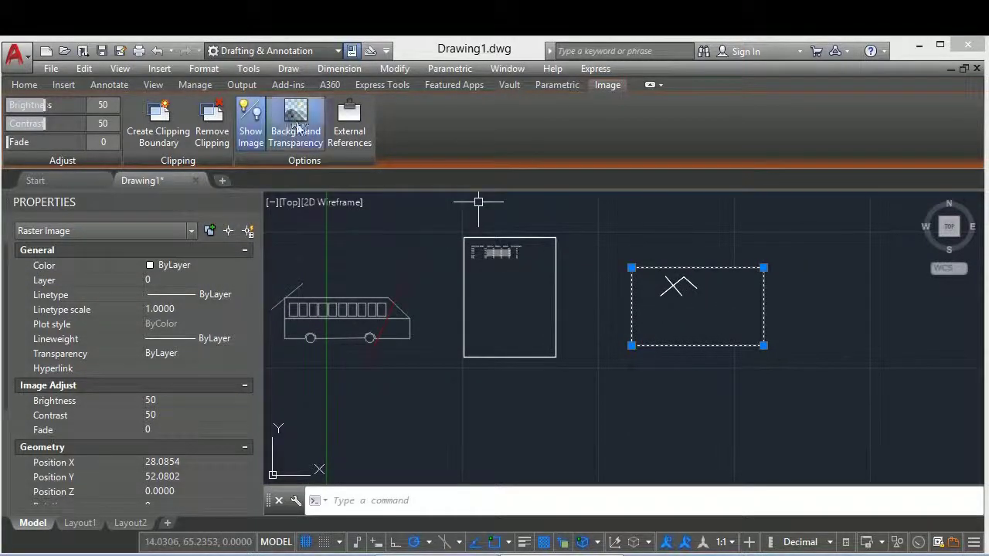
scroll(699, 355, up, 2)
scroll(729, 353, up, 2)
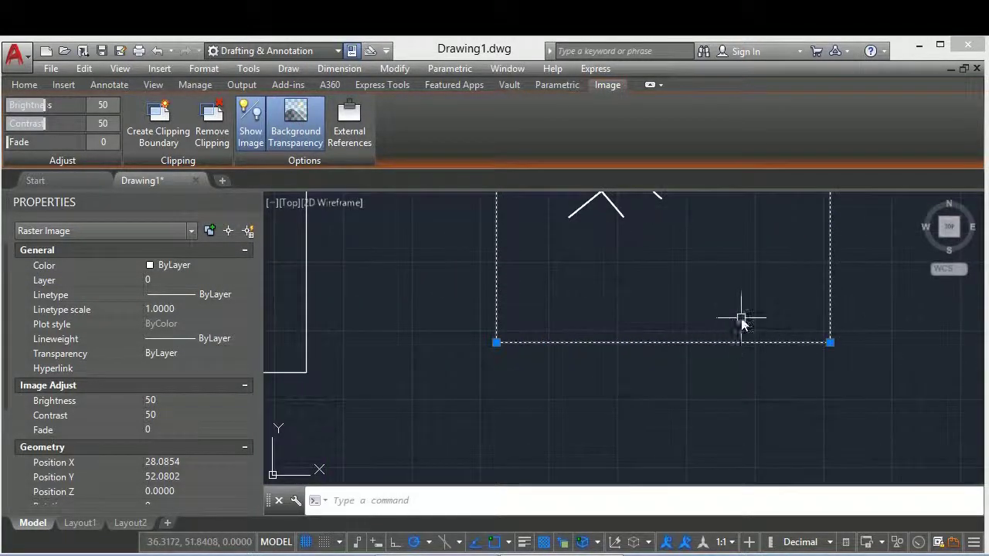
middle_drag(667, 337, 639, 382)
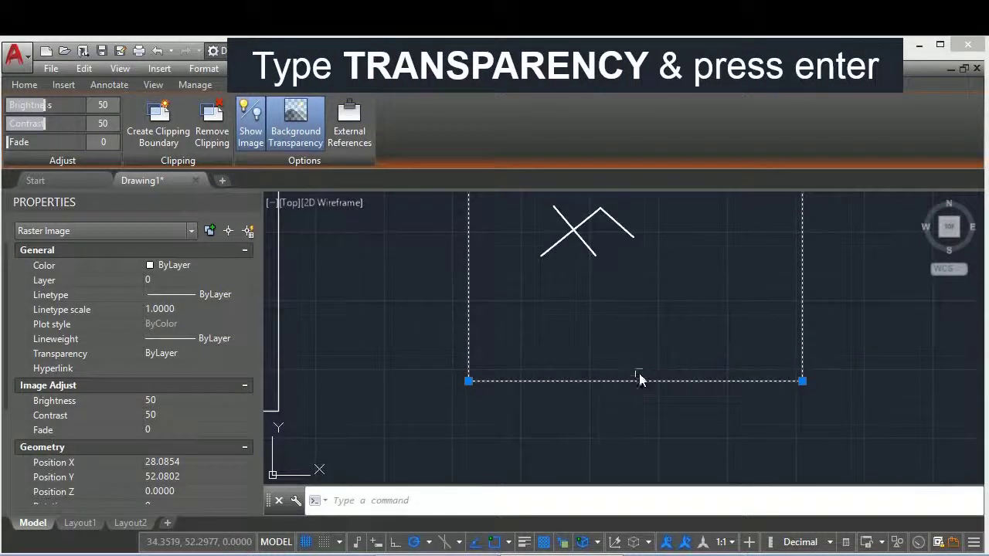
middle_drag(666, 332, 648, 386)
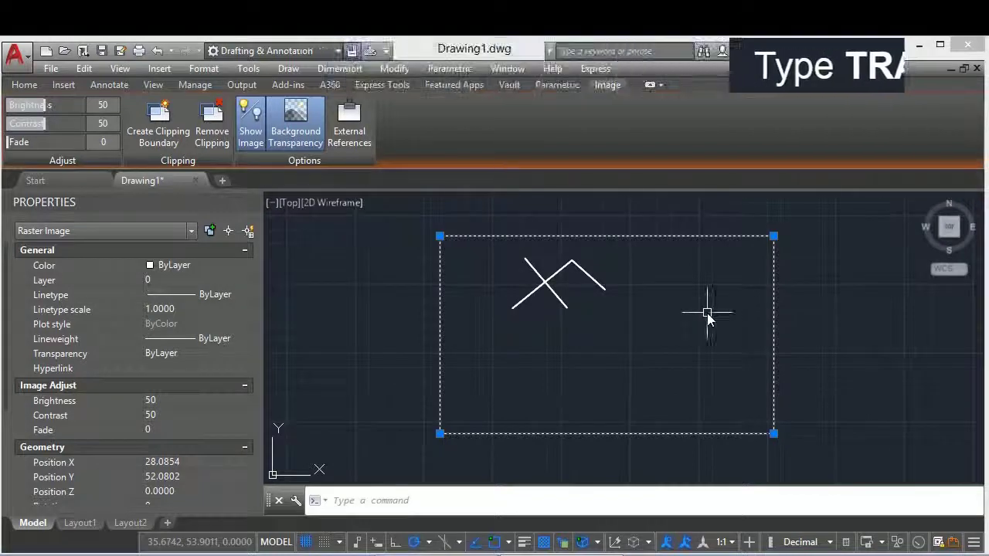
click(292, 125)
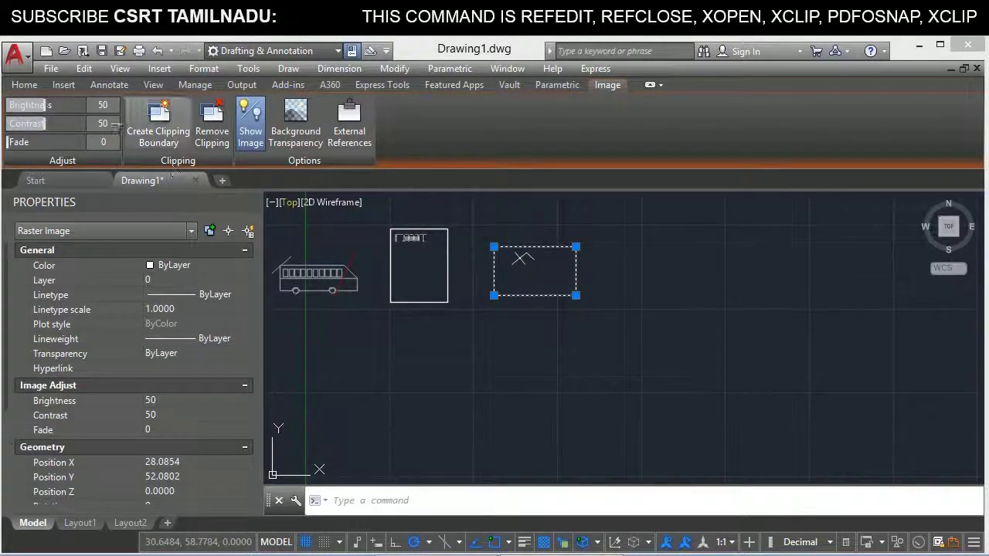
Raise the raster image's brightness from 50 to 63 with the Adjust slider
mouse_move(43, 104)
mouse_down()
mouse_move(112, 105)
mouse_move(75, 106)
mouse_up()
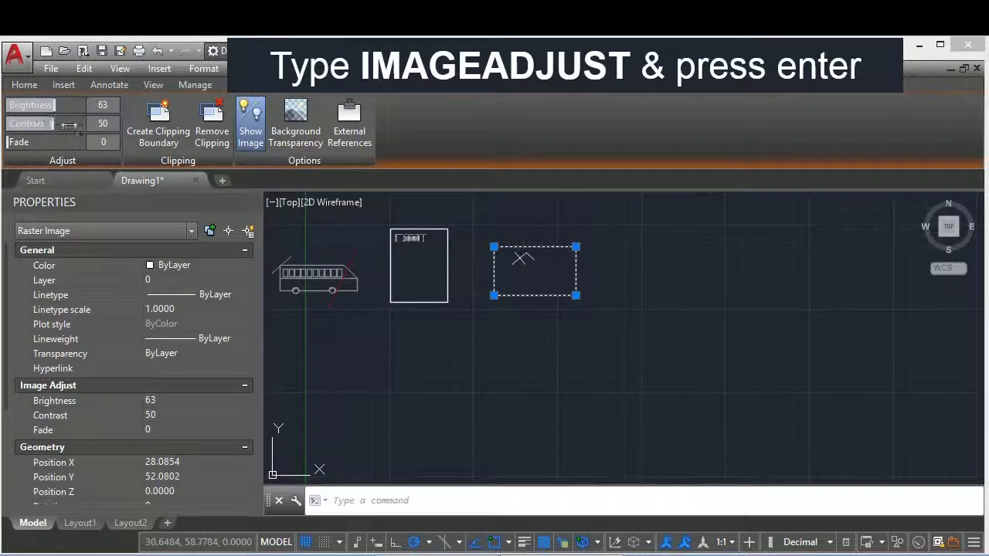